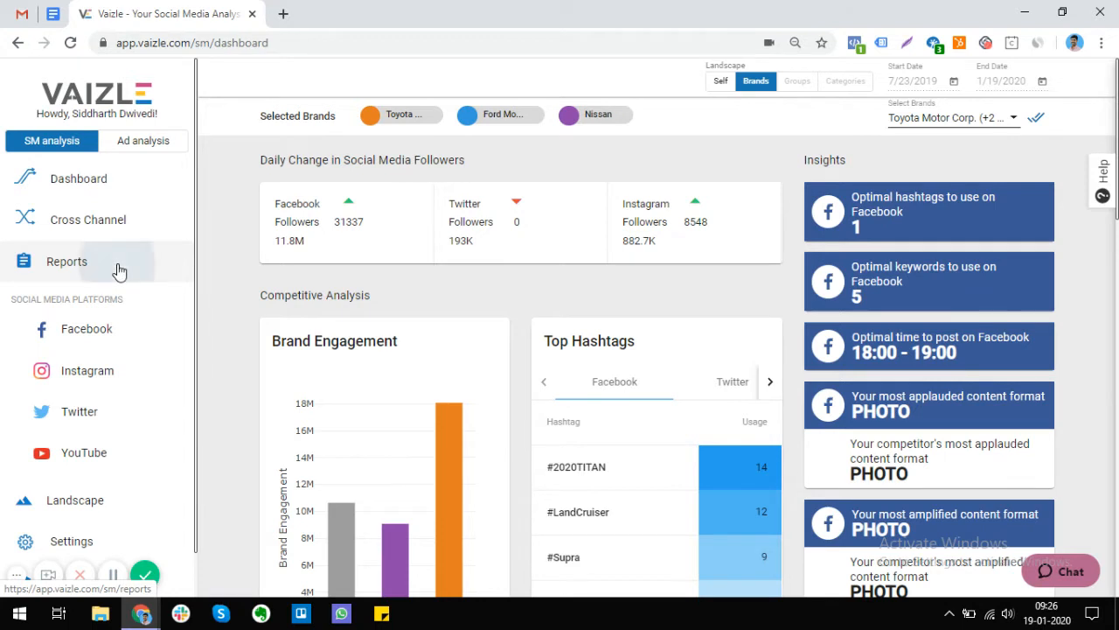
# Open the reports section, start building a new report and look over its preview.
pyautogui.click(119, 268)
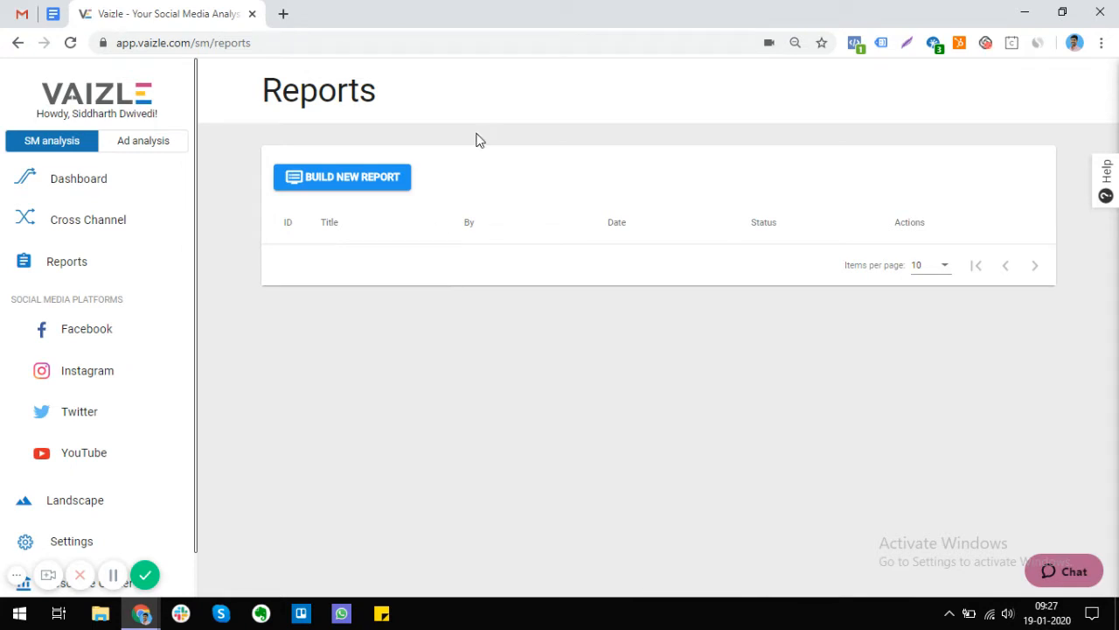
pyautogui.click(392, 188)
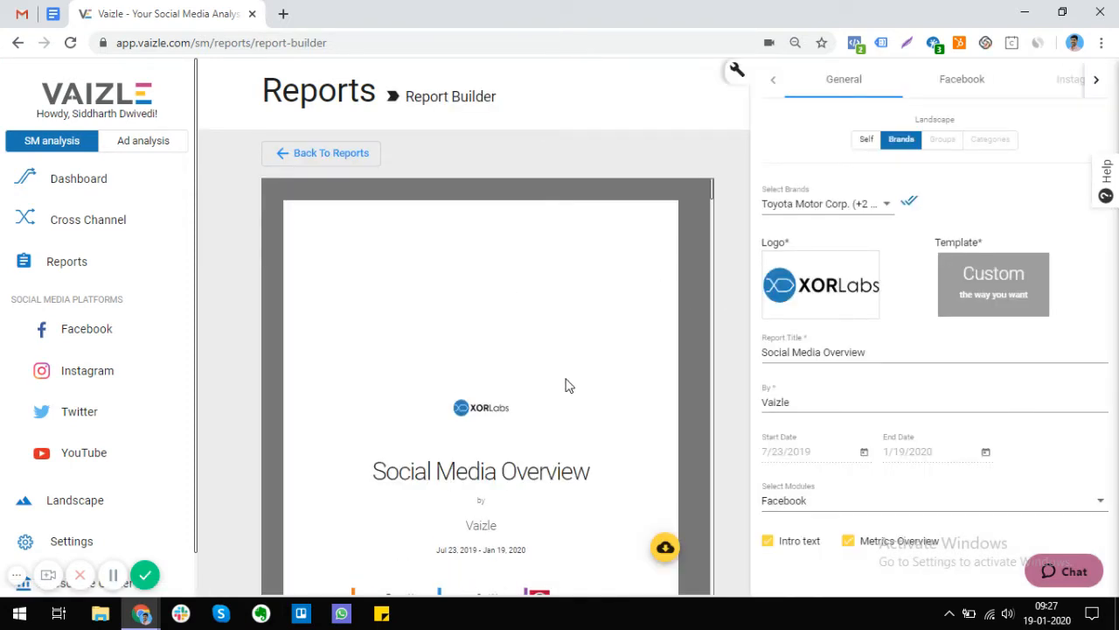
pyautogui.scroll(-4, 570, 386)
pyautogui.scroll(4, 570, 386)
# Switch the report's landscape to Self and choose Nissan as the self brand.
pyautogui.click(848, 208)
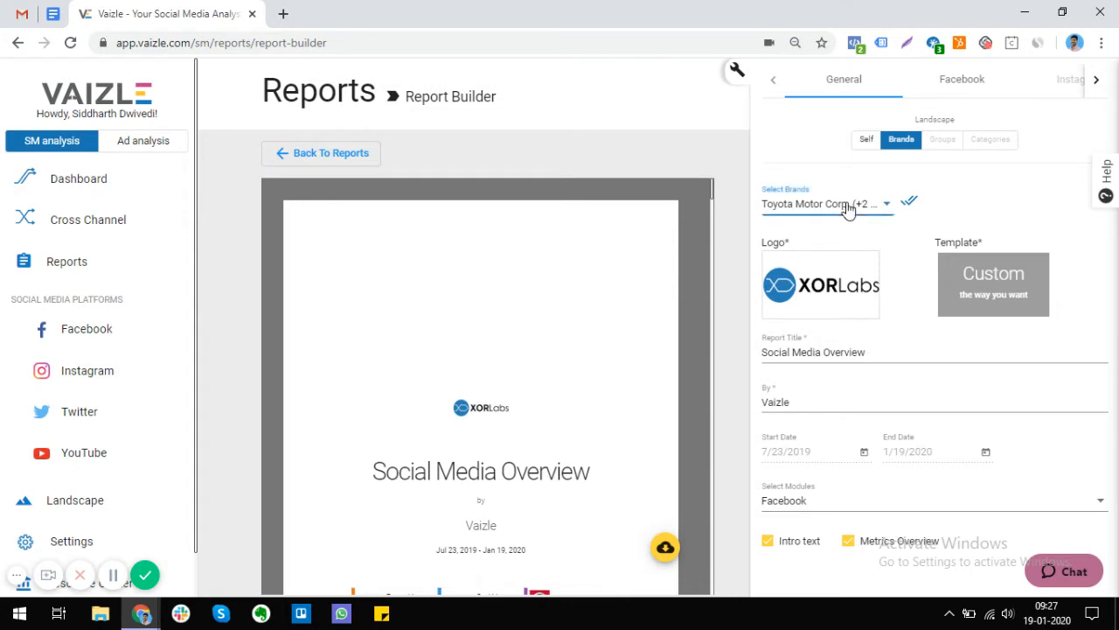
pyautogui.click(808, 138)
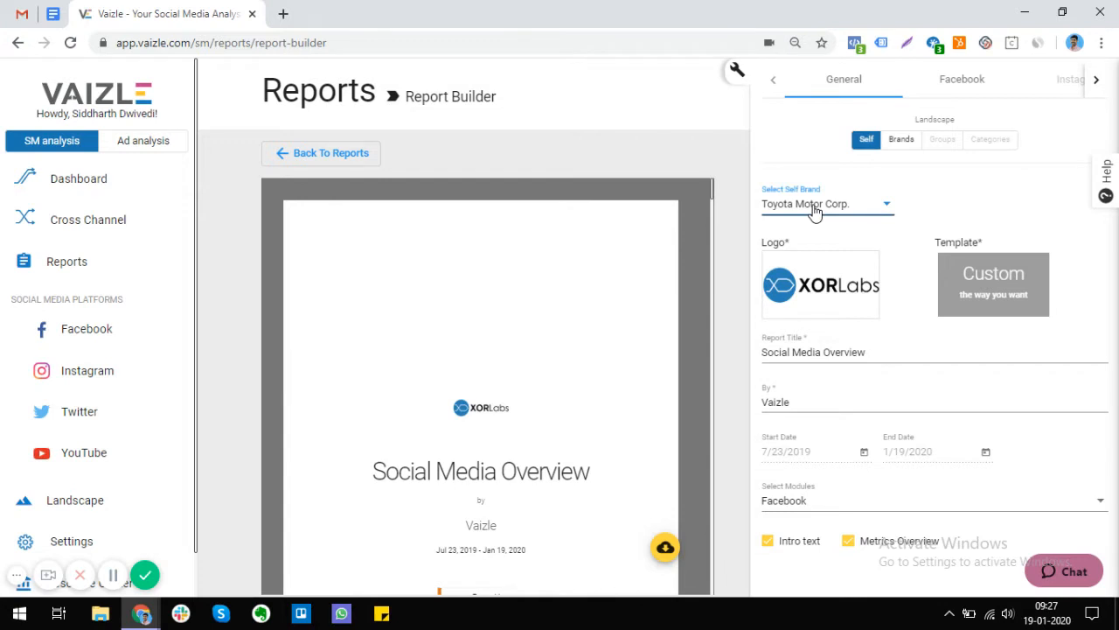
pyautogui.click(519, 339)
pyautogui.scroll(-1, 520, 340)
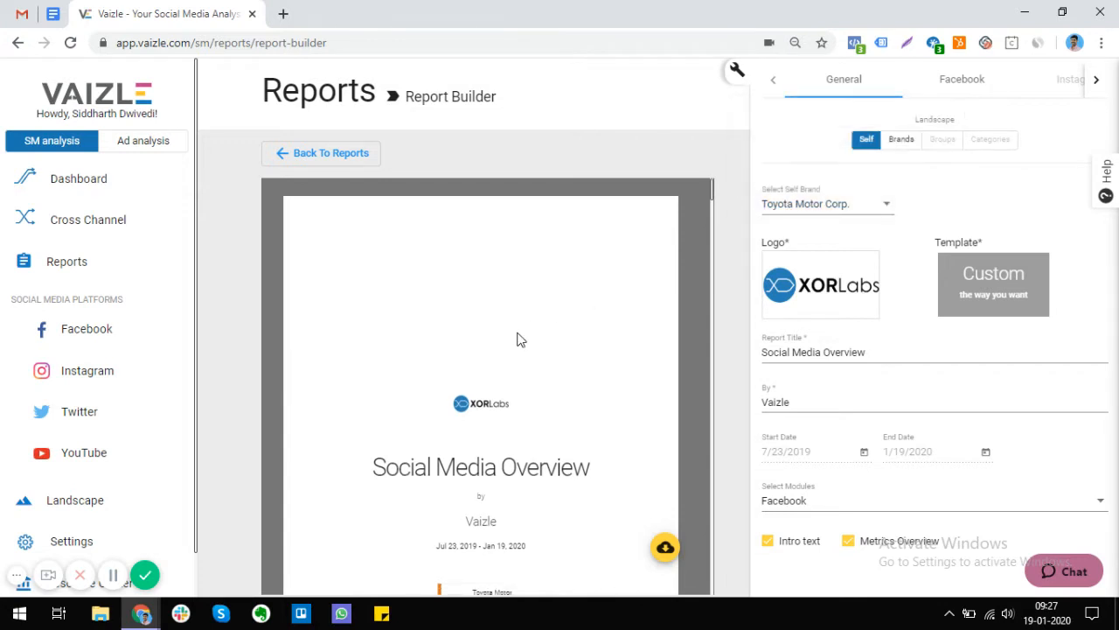
pyautogui.scroll(-1, 517, 339)
pyautogui.click(795, 216)
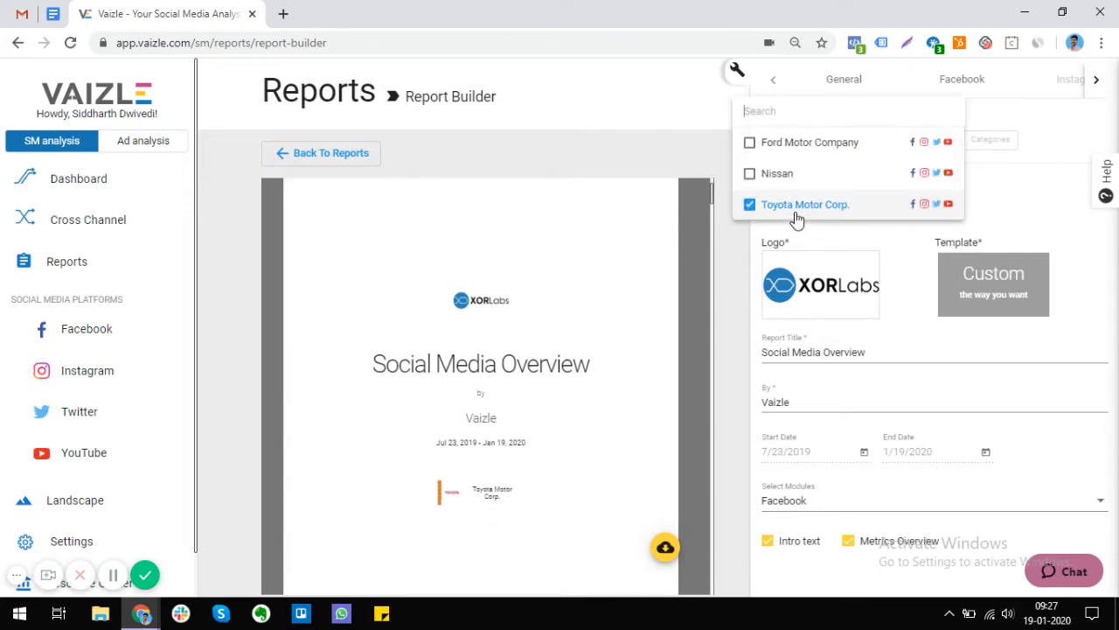
pyautogui.click(790, 177)
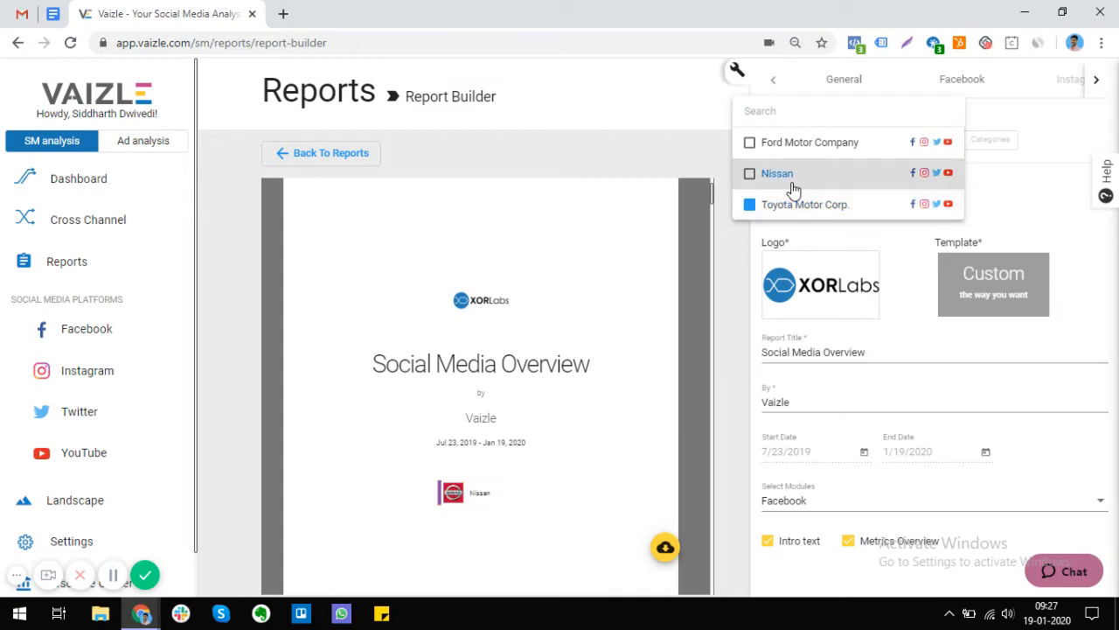
pyautogui.click(605, 281)
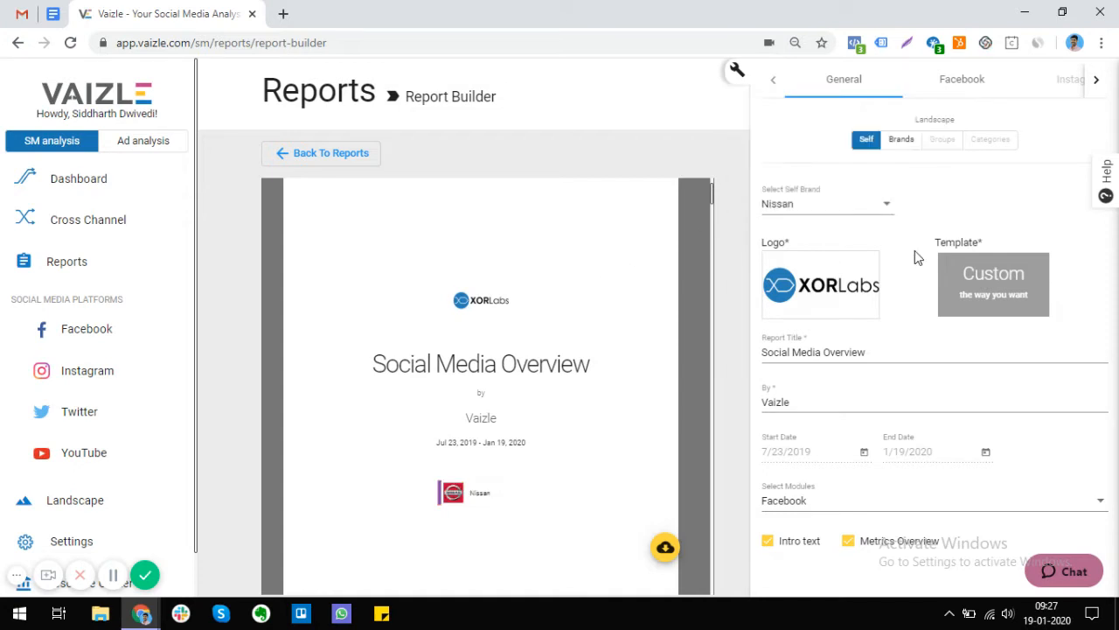
# Set the report's landscape to Brands and review which brands are selected for comparison.
pyautogui.click(904, 146)
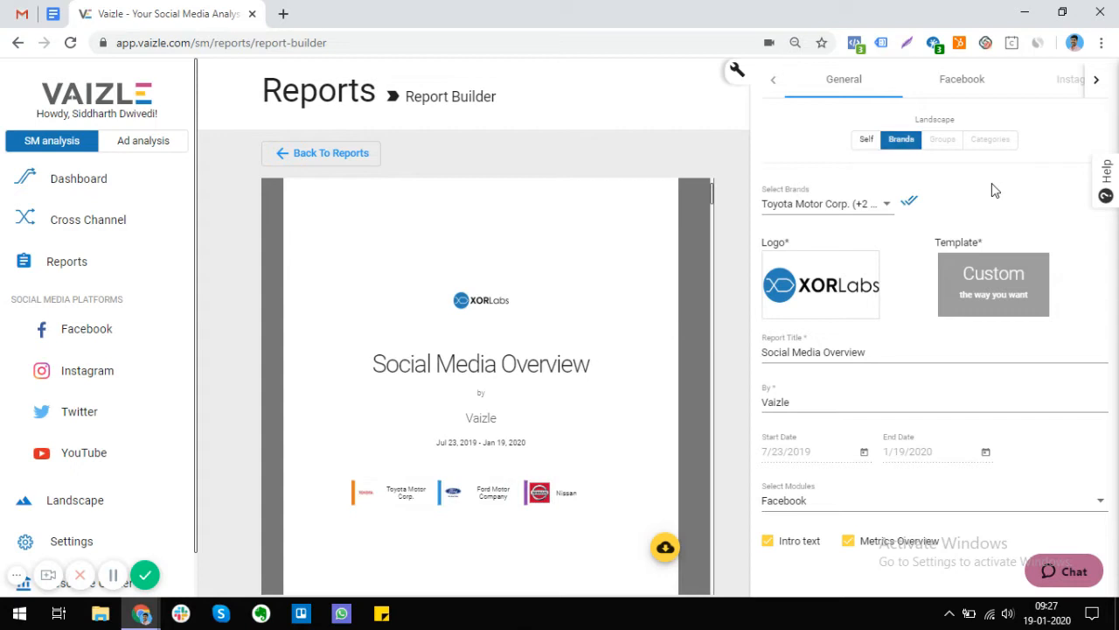
pyautogui.click(828, 214)
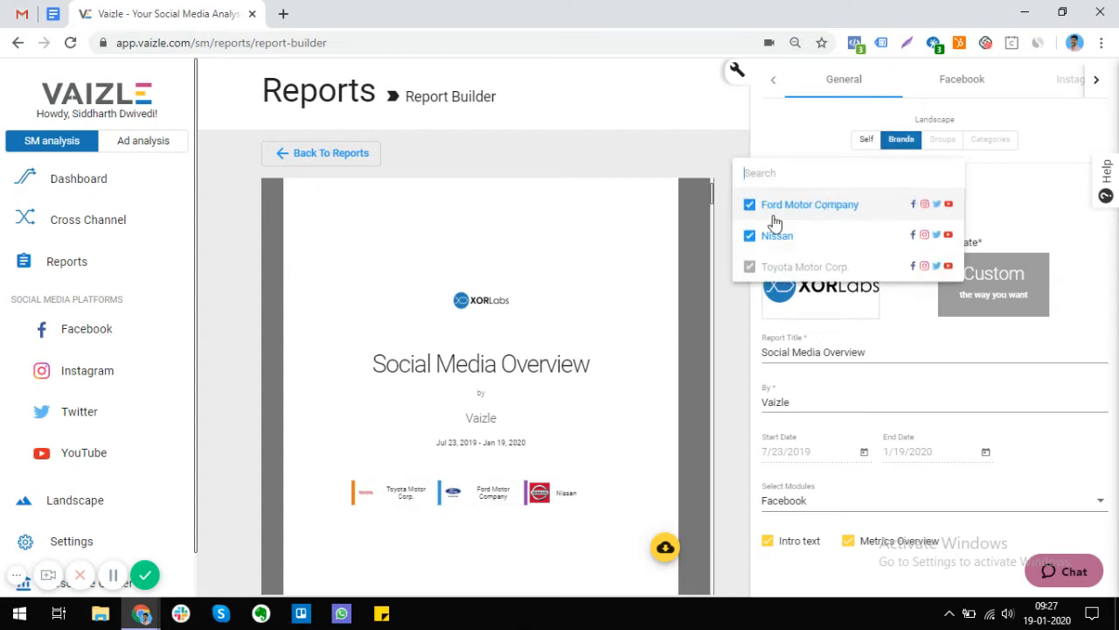
pyautogui.click(1024, 183)
pyautogui.scroll(2, 485, 341)
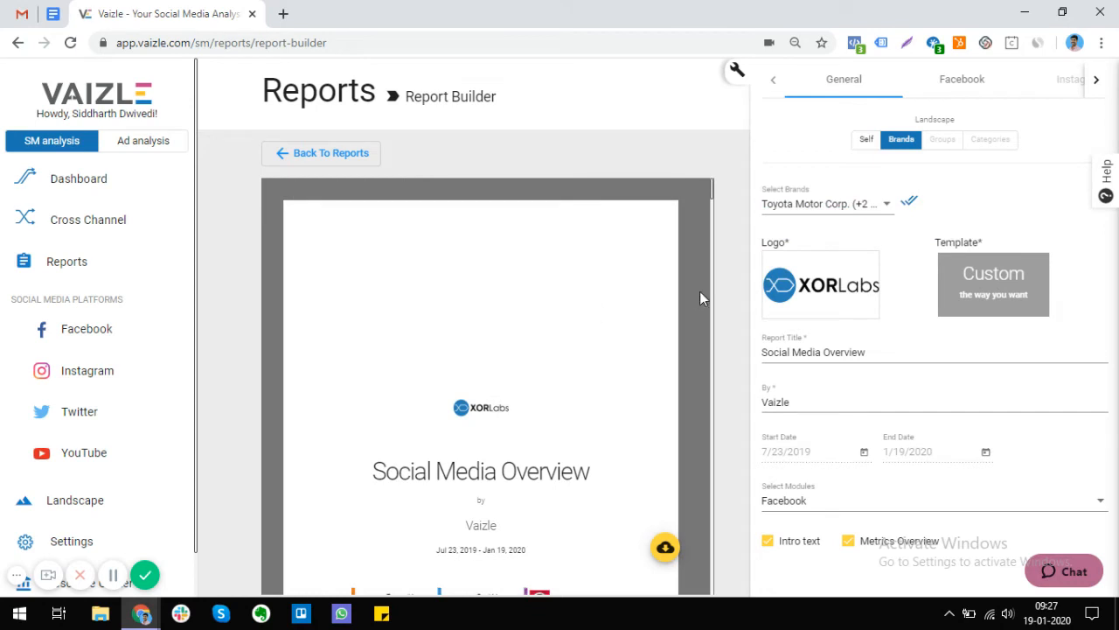
# Change the report's logo to the saved Vaizle logo.
pyautogui.moveTo(828, 282)
pyautogui.click(825, 281)
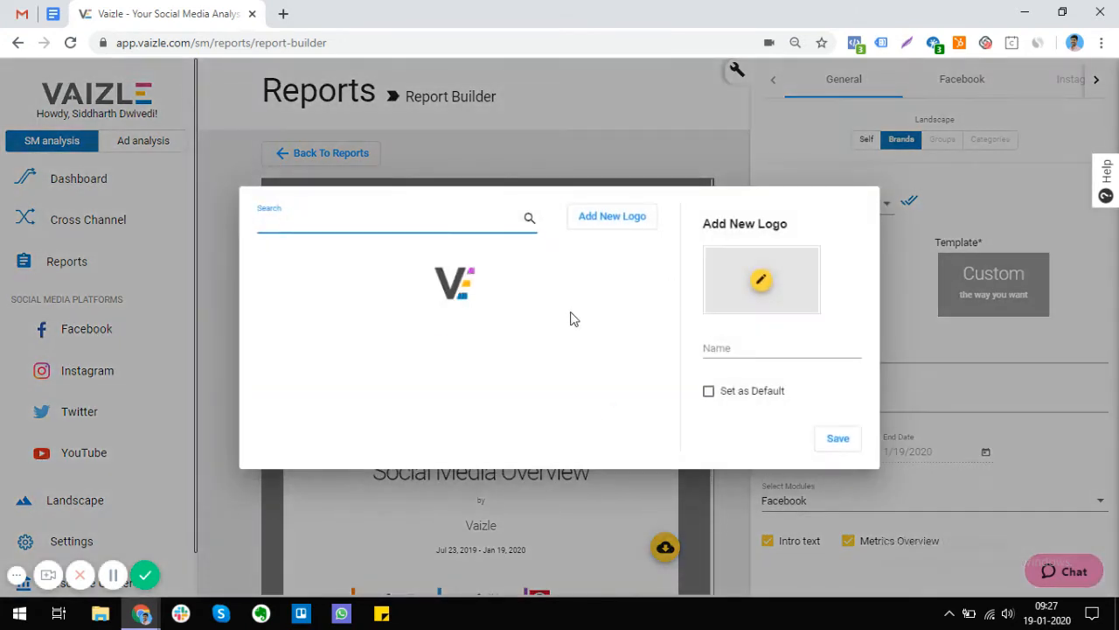
pyautogui.click(305, 293)
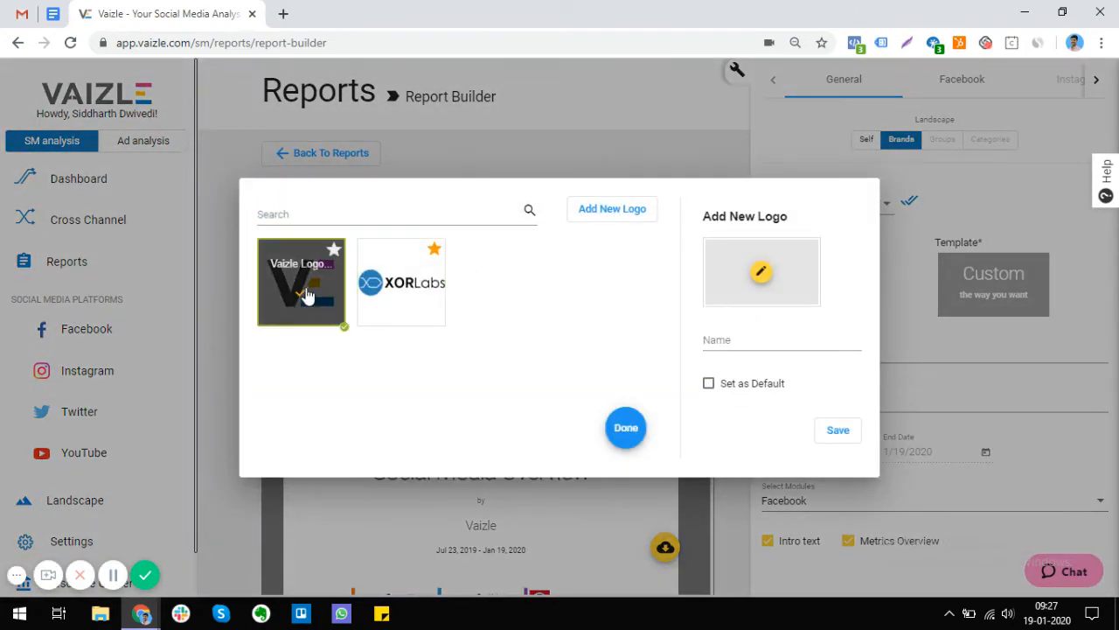
pyautogui.click(624, 428)
# Upload the square XORLabs image as a new default logo named "XOR Labs square" and apply it to the report.
pyautogui.moveTo(839, 284)
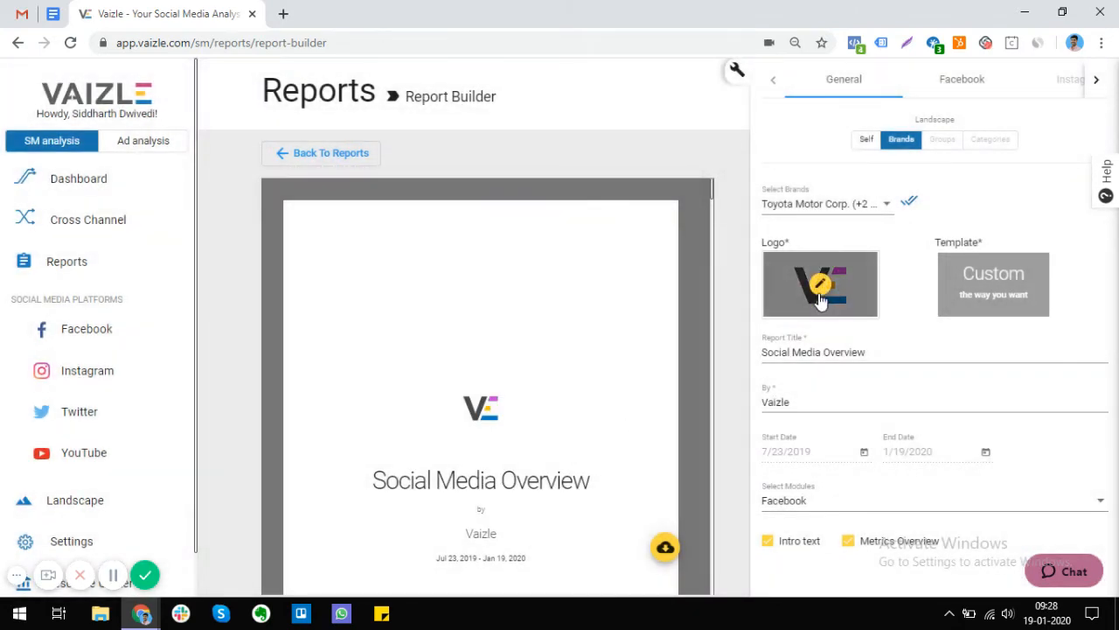
pyautogui.click(820, 300)
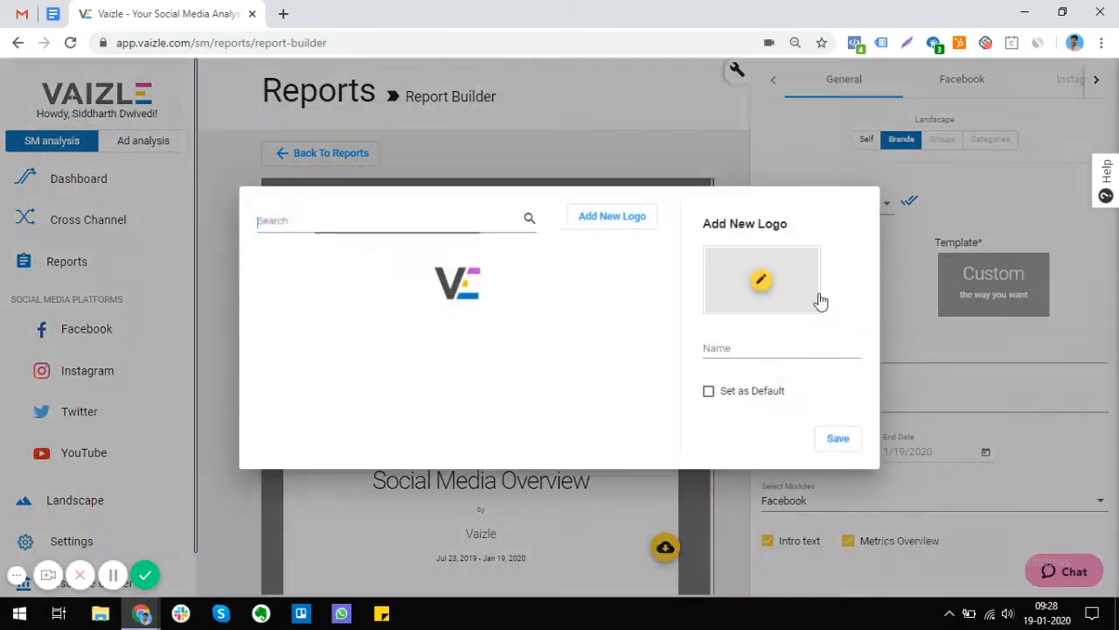
pyautogui.click(638, 217)
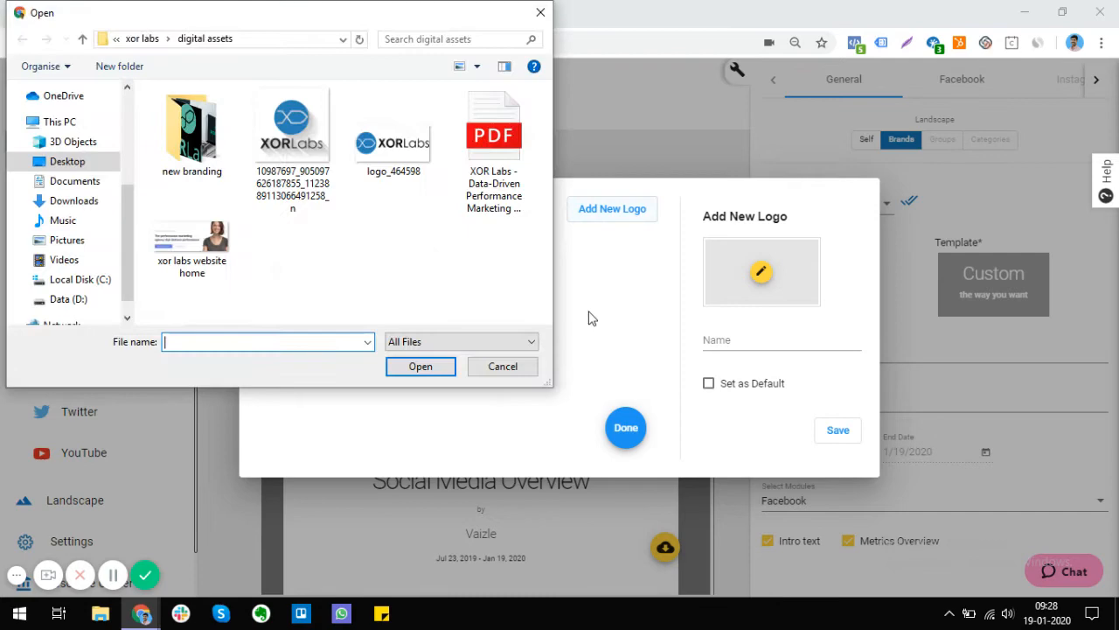
pyautogui.doubleClick(326, 183)
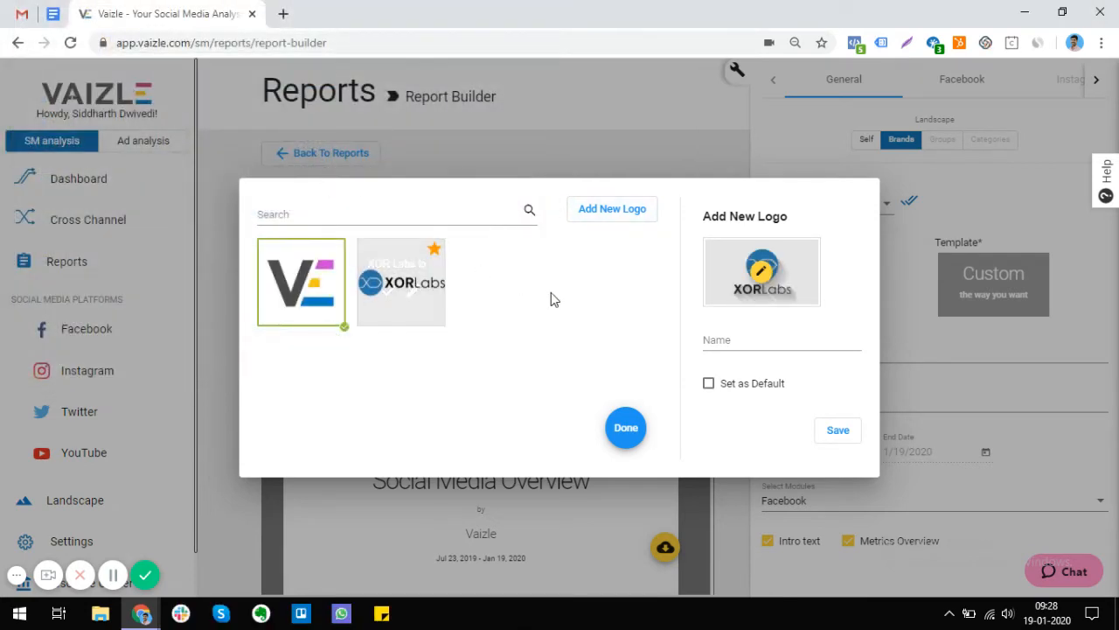
pyautogui.click(774, 340)
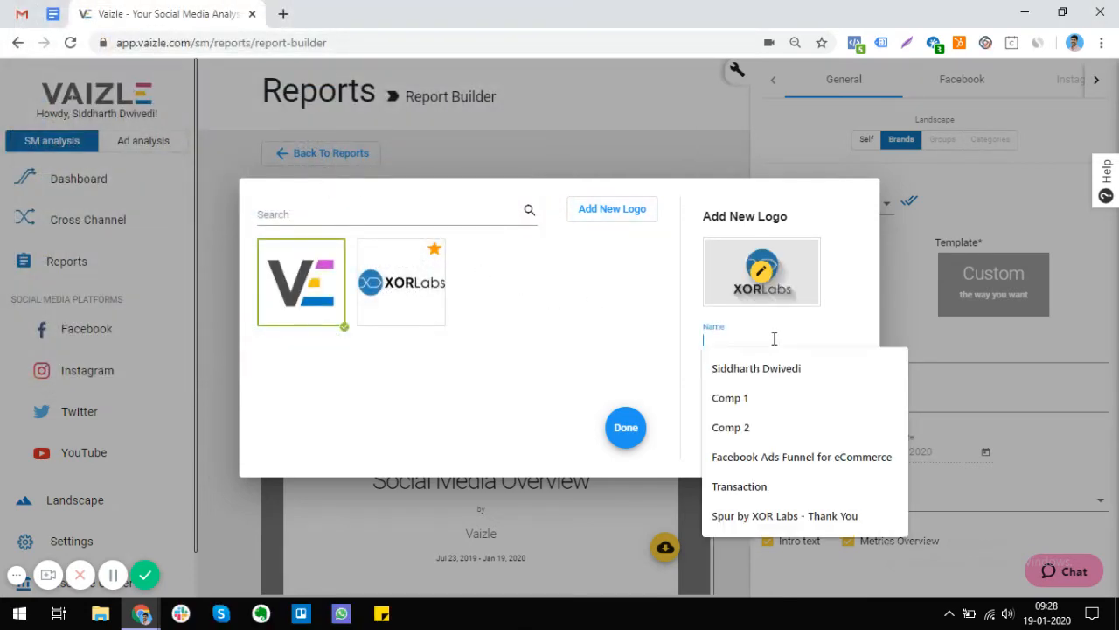
pyautogui.write('XOR Labs square')
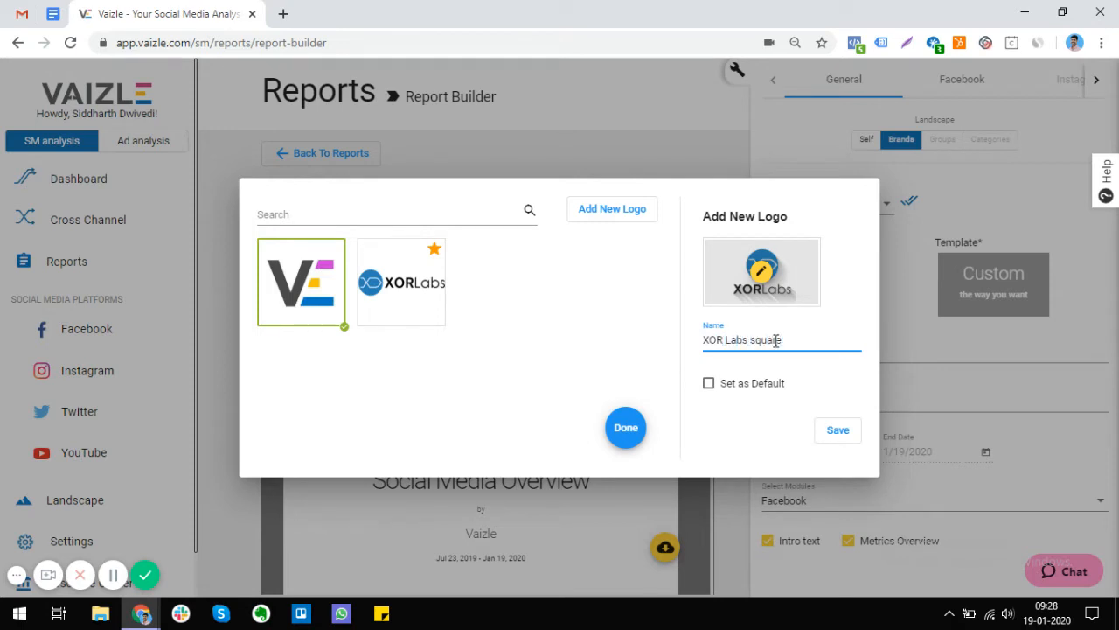
pyautogui.click(760, 386)
pyautogui.click(843, 432)
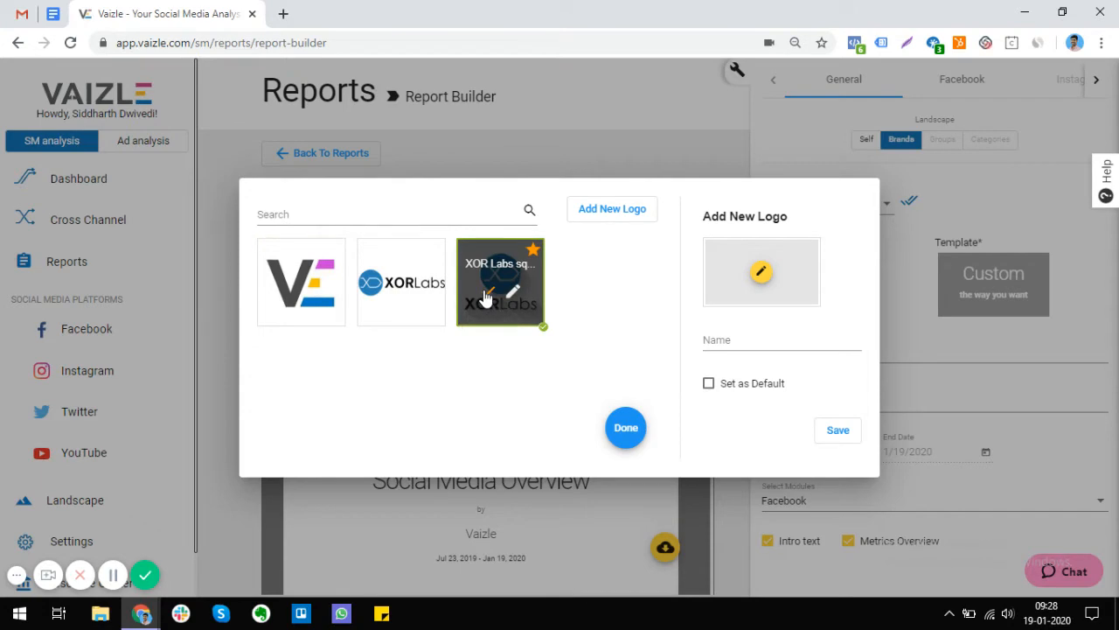
pyautogui.click(486, 299)
pyautogui.click(623, 423)
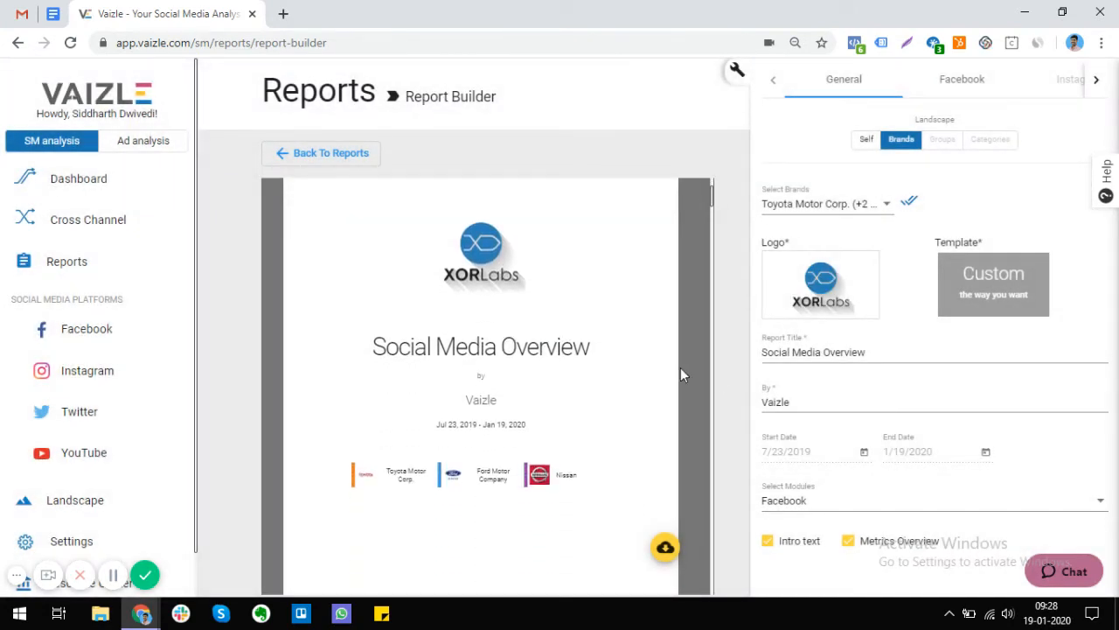
# Set the report title to "FB and IG Report" and check it on the cover preview.
pyautogui.click(790, 351)
pyautogui.hotkey('ctrl', 'a')
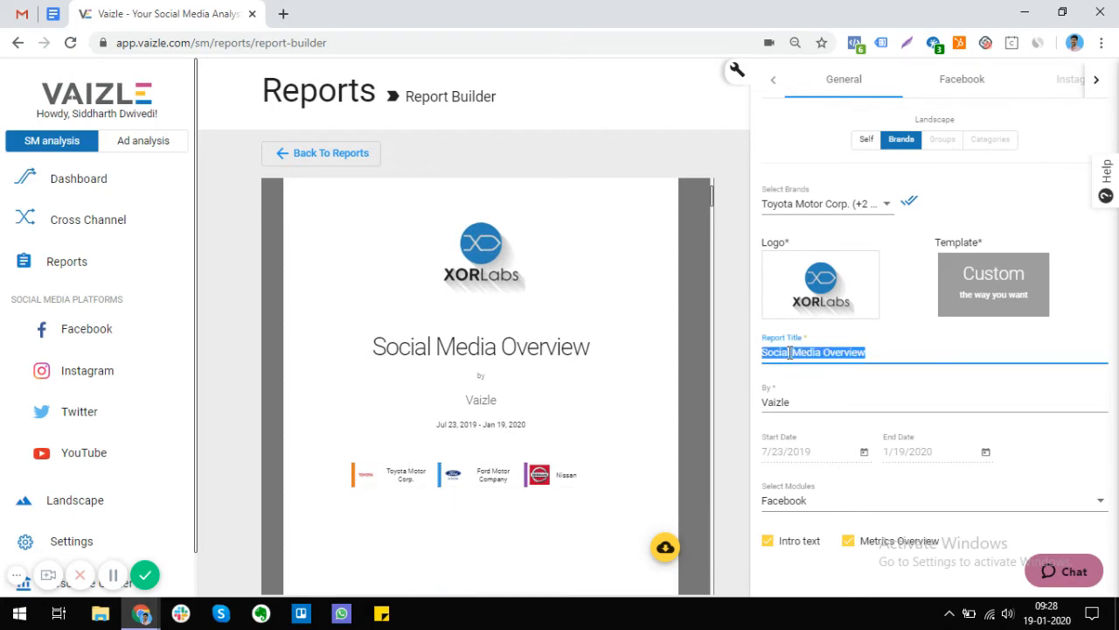
pyautogui.write('Faceb')
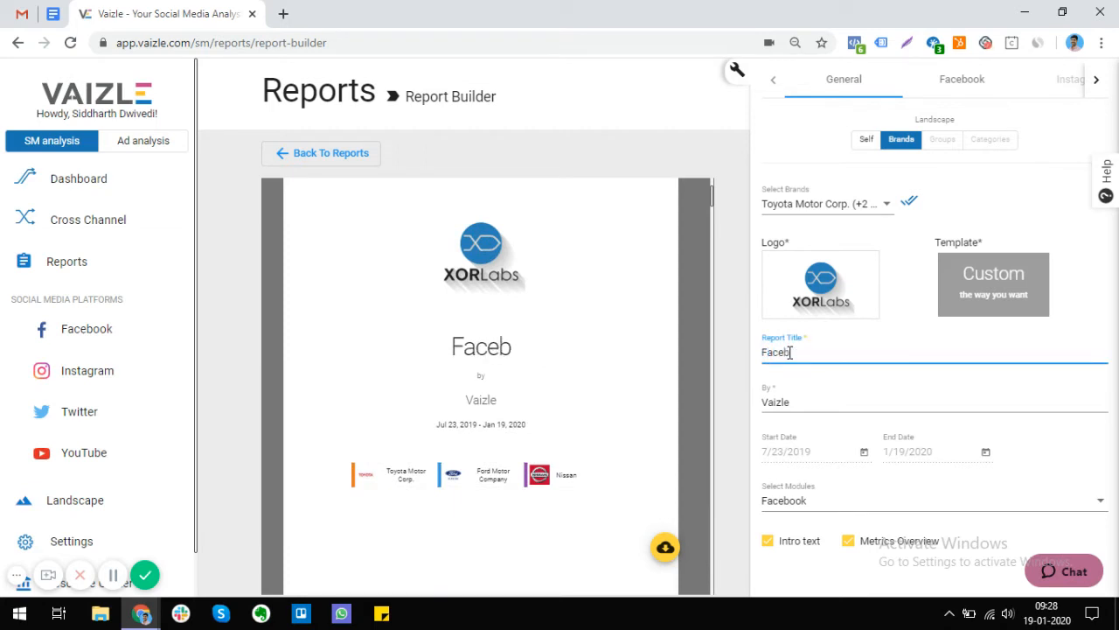
pyautogui.write('ook and Ins')
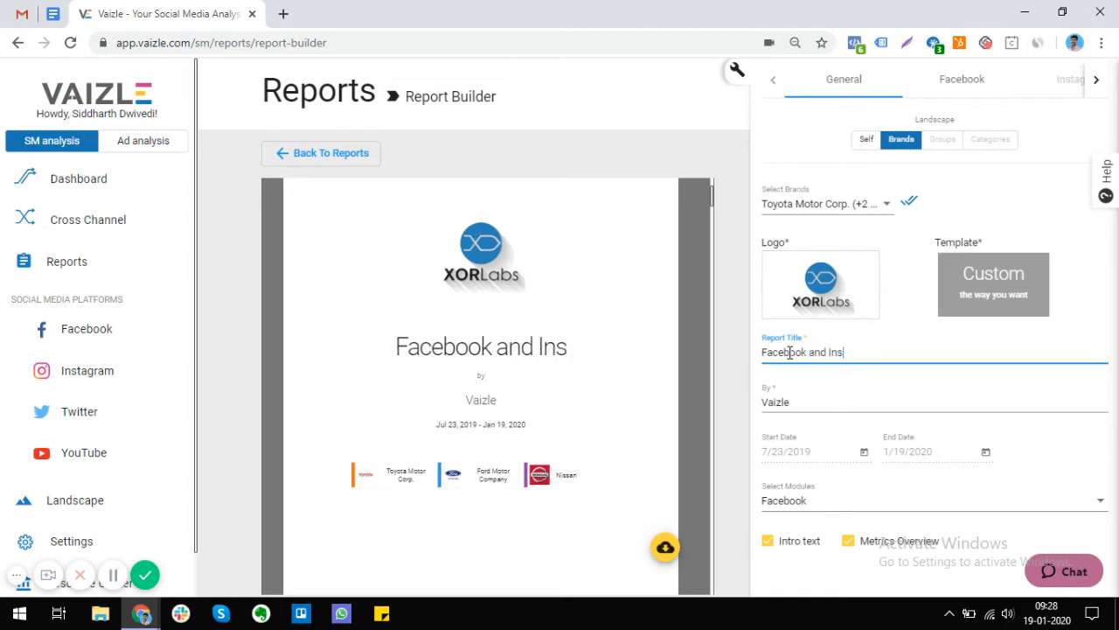
pyautogui.hotkey('ctrl', 'a')
pyautogui.write('FB ')
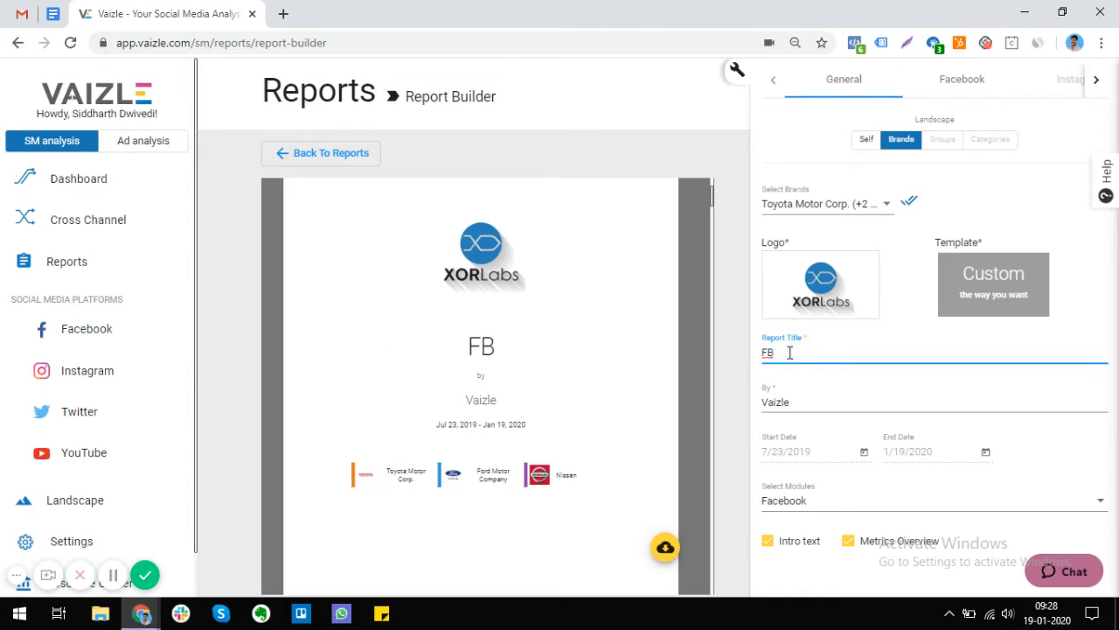
pyautogui.write('and IG Repor')
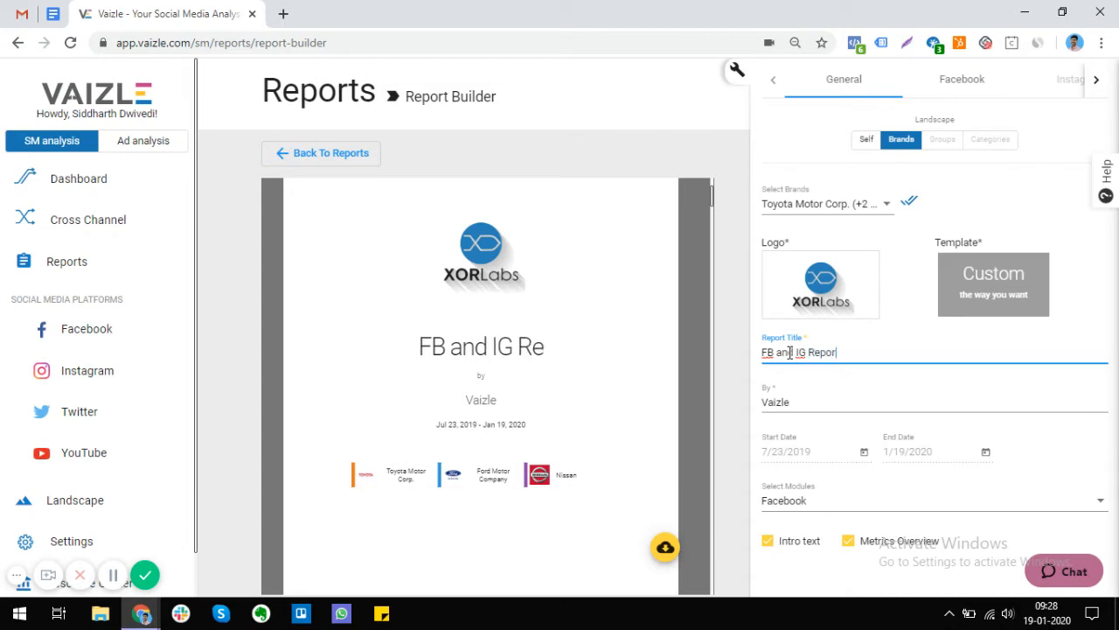
pyautogui.write('t')
pyautogui.click(626, 366)
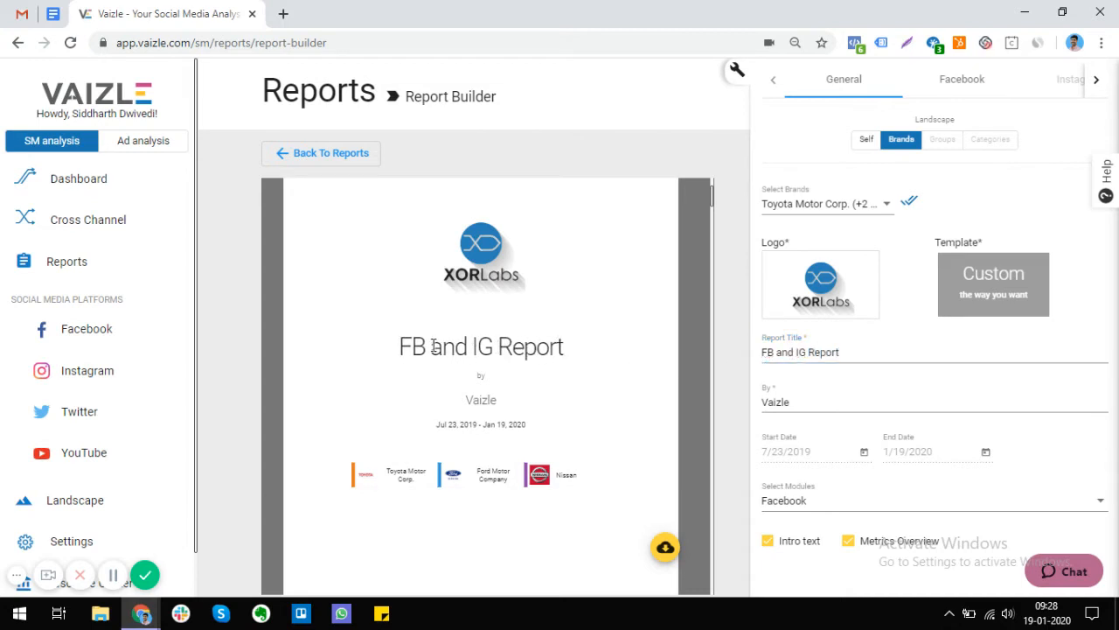
pyautogui.moveTo(433, 346); pyautogui.dragTo(585, 355)
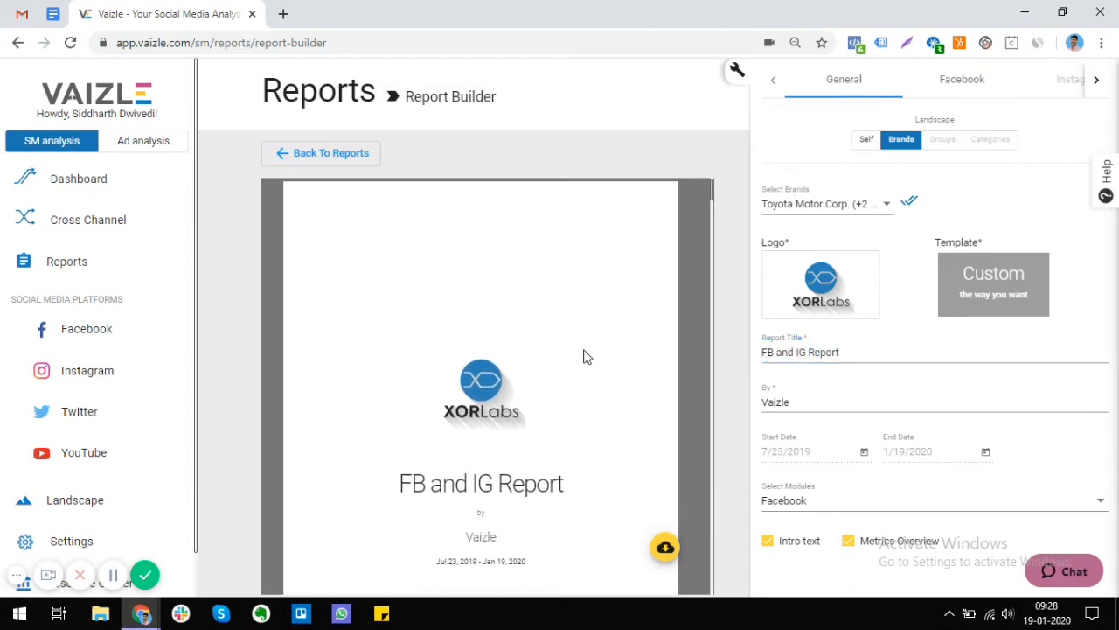
# Replace the report's author with the author's full name and check it on the cover preview.
pyautogui.doubleClick(774, 401)
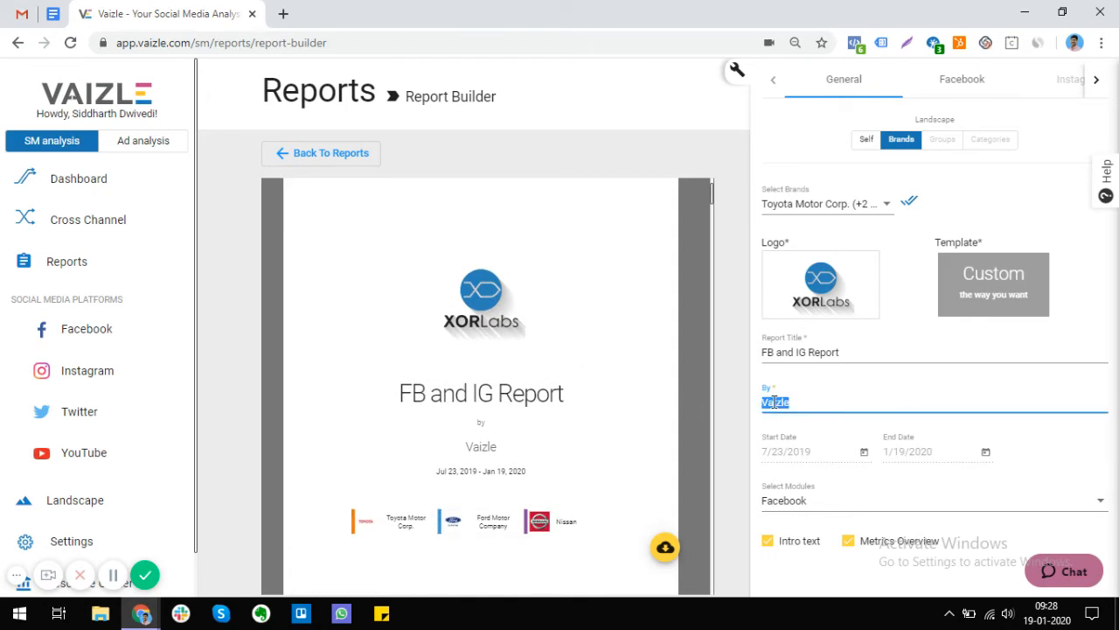
pyautogui.write('Siddharth ')
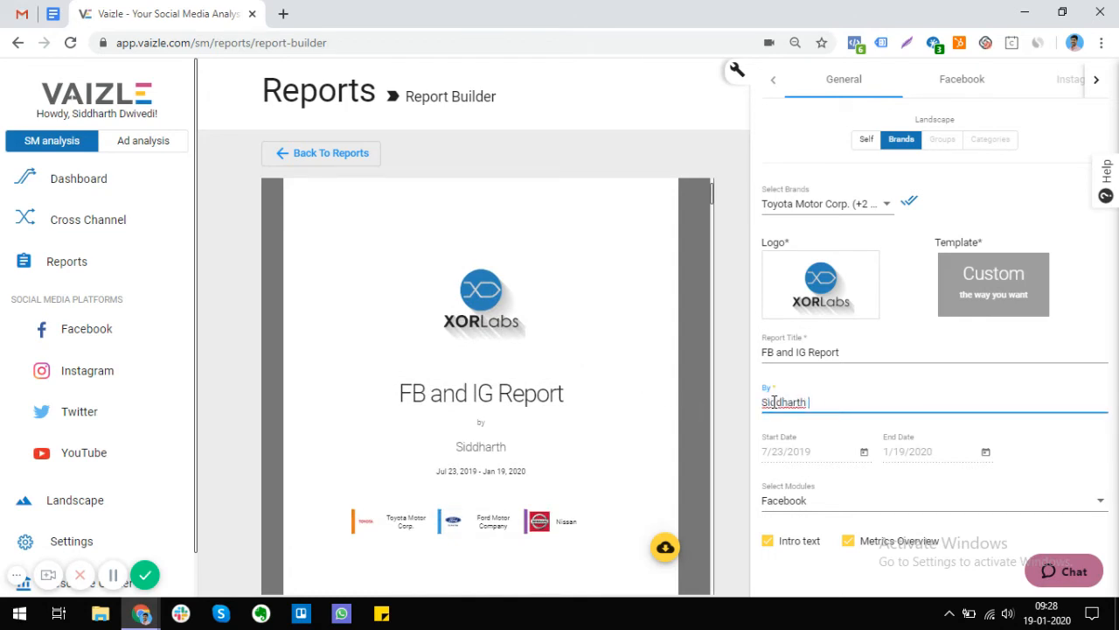
pyautogui.write('Dwivedi')
pyautogui.click(561, 447)
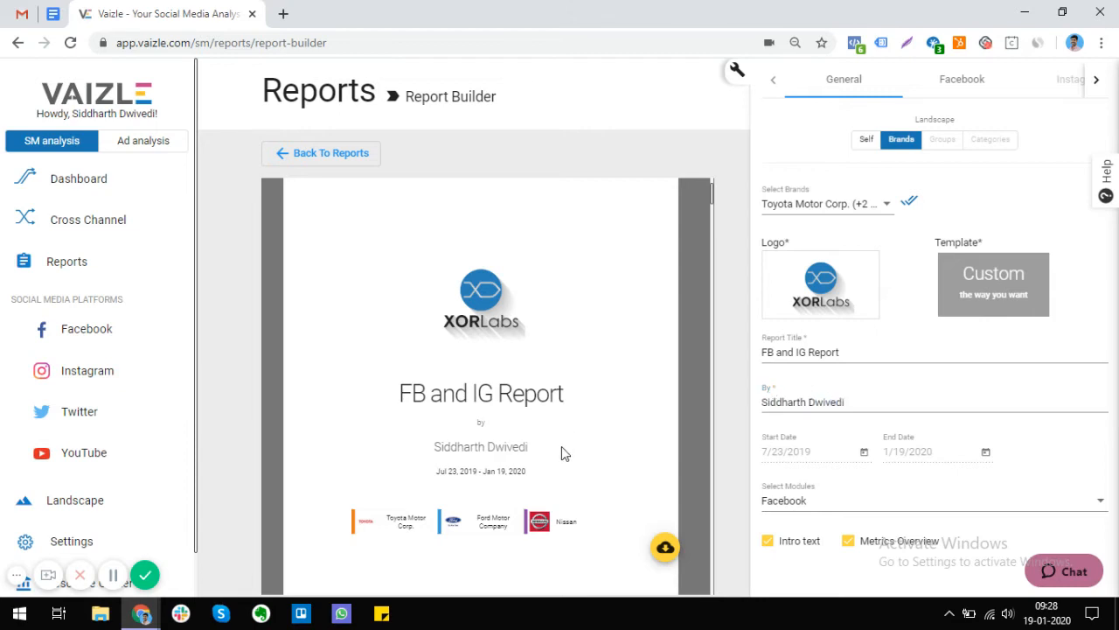
pyautogui.moveTo(456, 450); pyautogui.dragTo(550, 457)
pyautogui.click(550, 457)
# Set the report's start date to 12/1/2019.
pyautogui.click(864, 452)
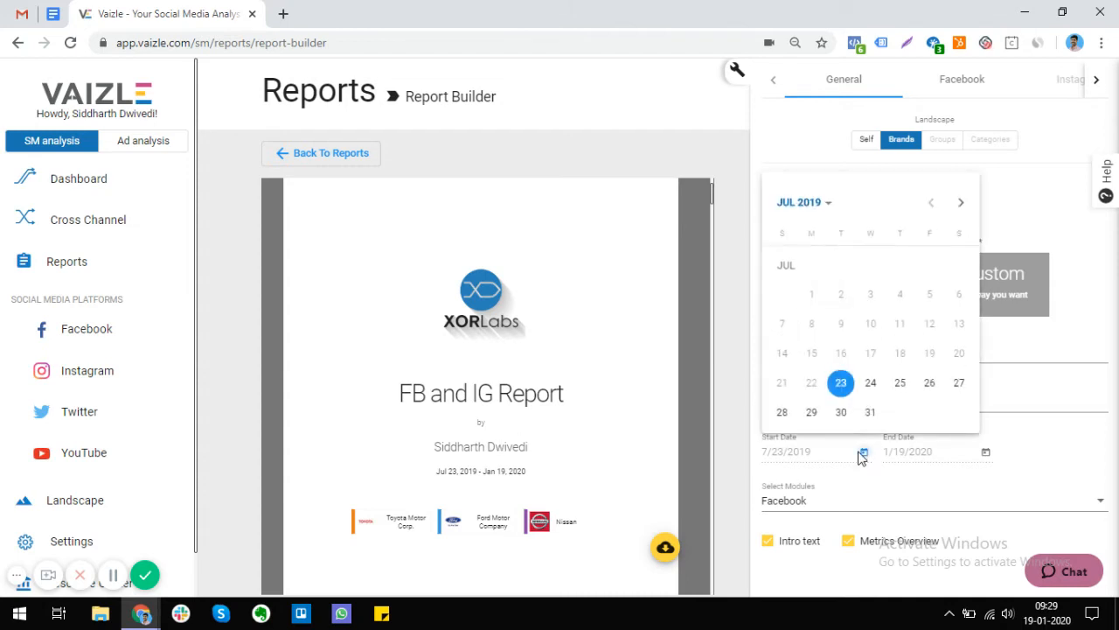
pyautogui.click(952, 206)
pyautogui.click(951, 207)
pyautogui.click(951, 208)
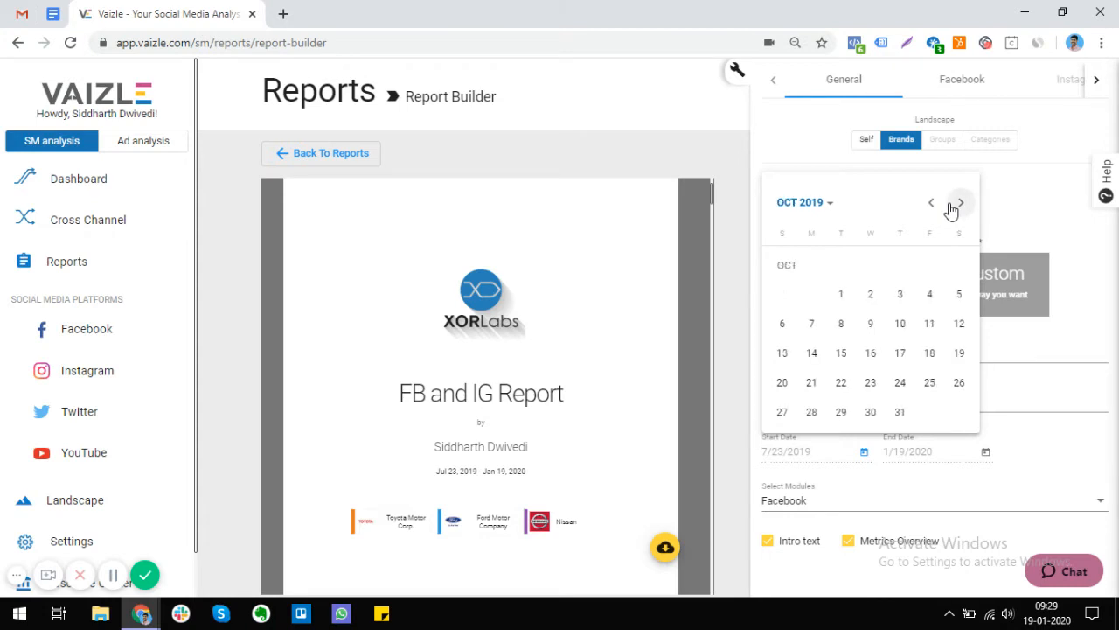
pyautogui.click(952, 209)
pyautogui.click(952, 208)
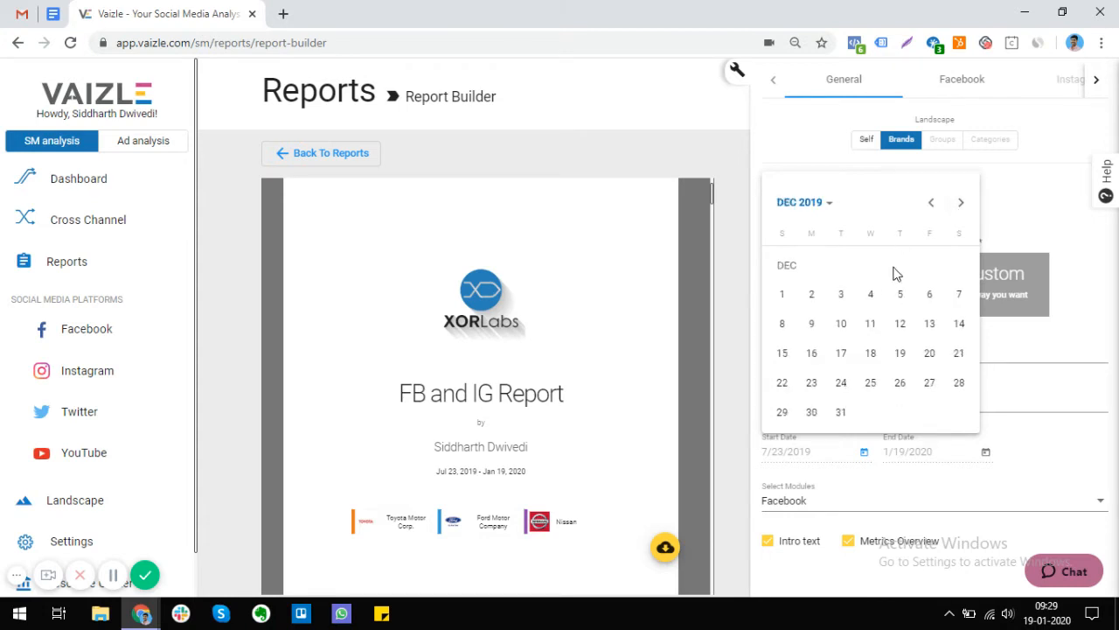
pyautogui.click(783, 295)
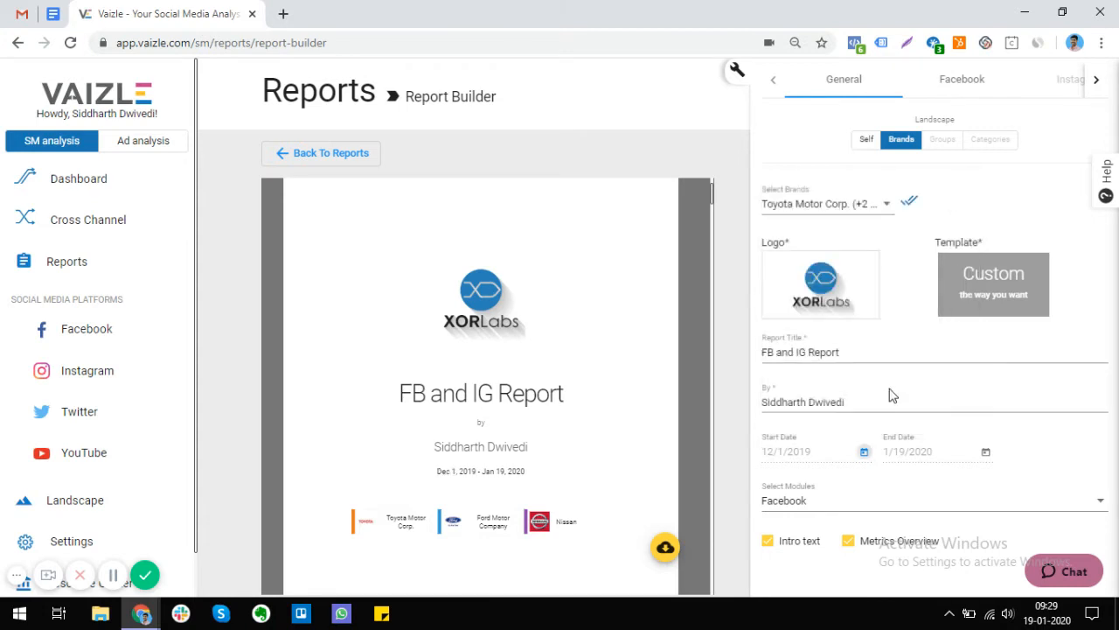
# Set the report's end date to 12/31/2019.
pyautogui.click(986, 451)
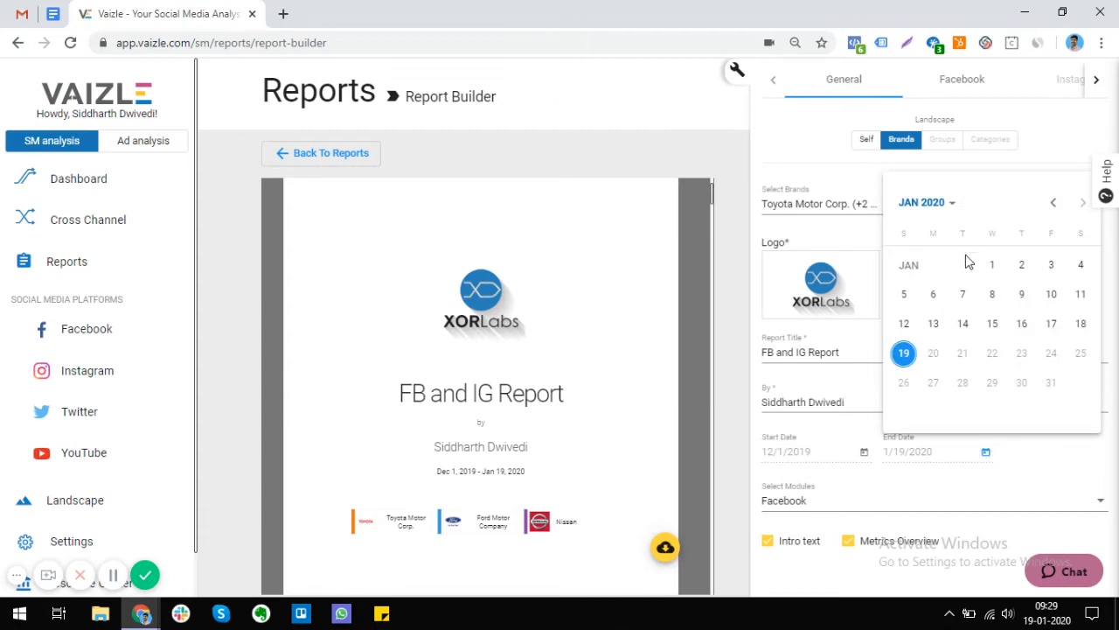
pyautogui.click(1053, 202)
pyautogui.click(963, 414)
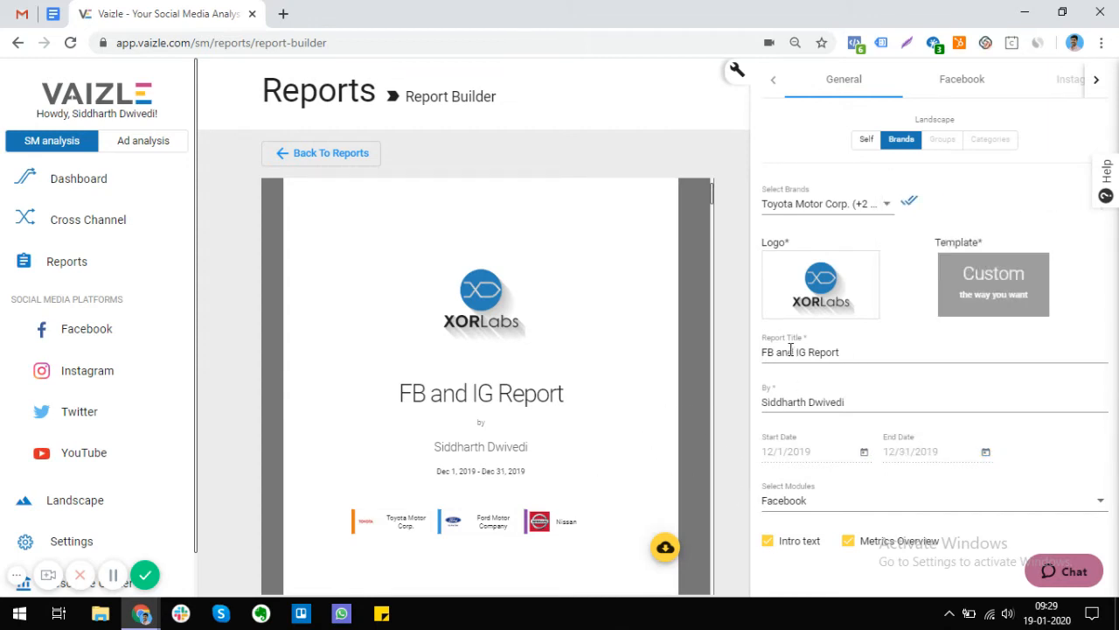
# Try adding the Cross Channel module to the report and bring its settings section into view.
pyautogui.click(785, 502)
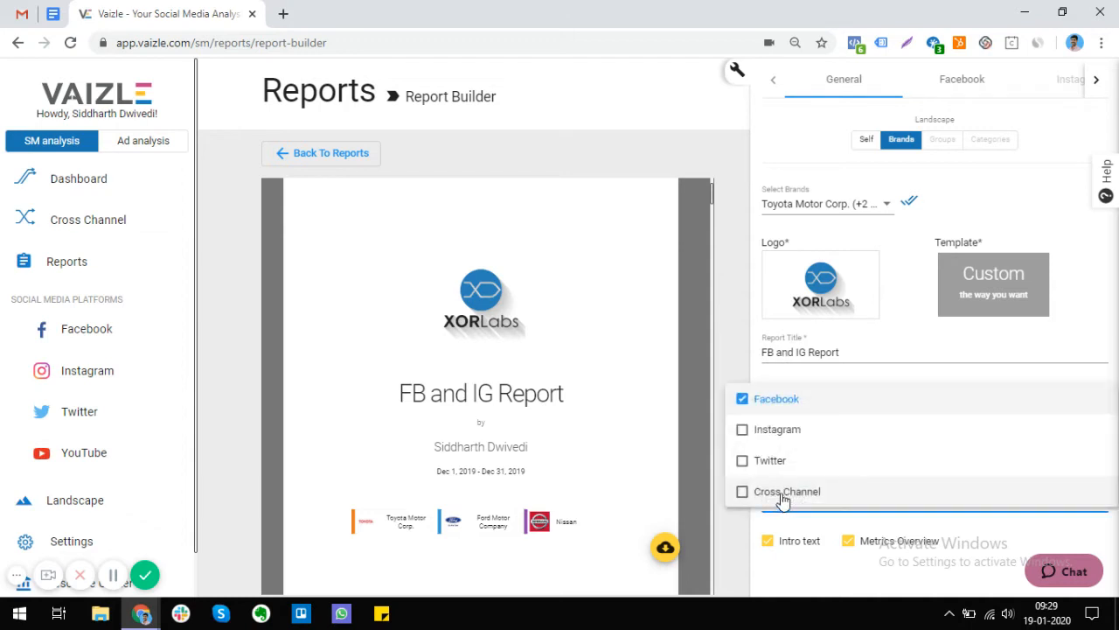
pyautogui.click(743, 432)
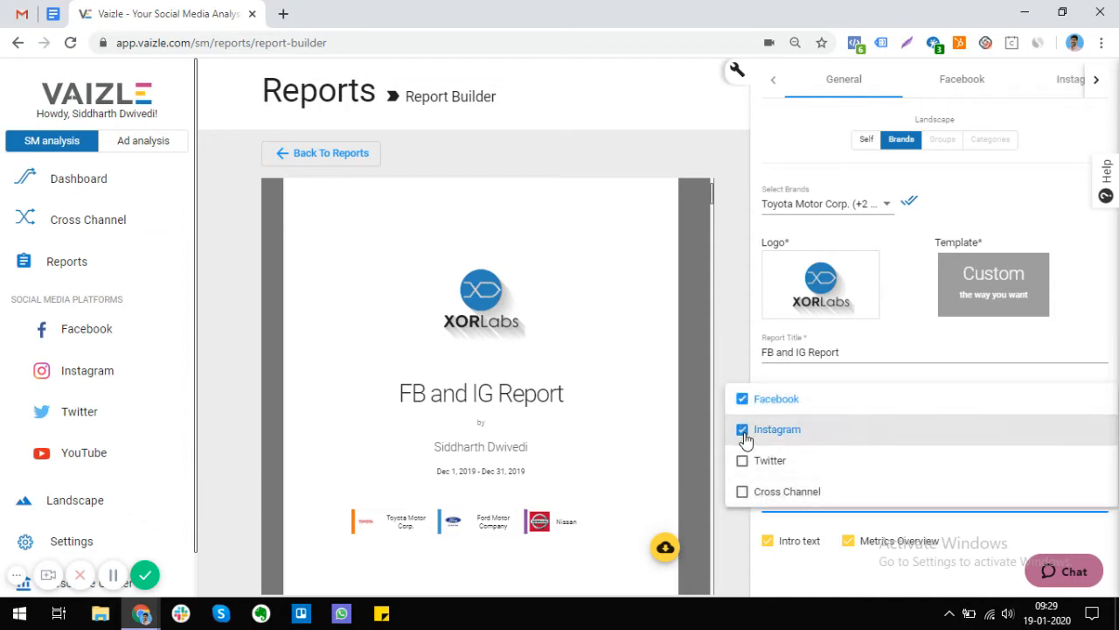
pyautogui.click(742, 432)
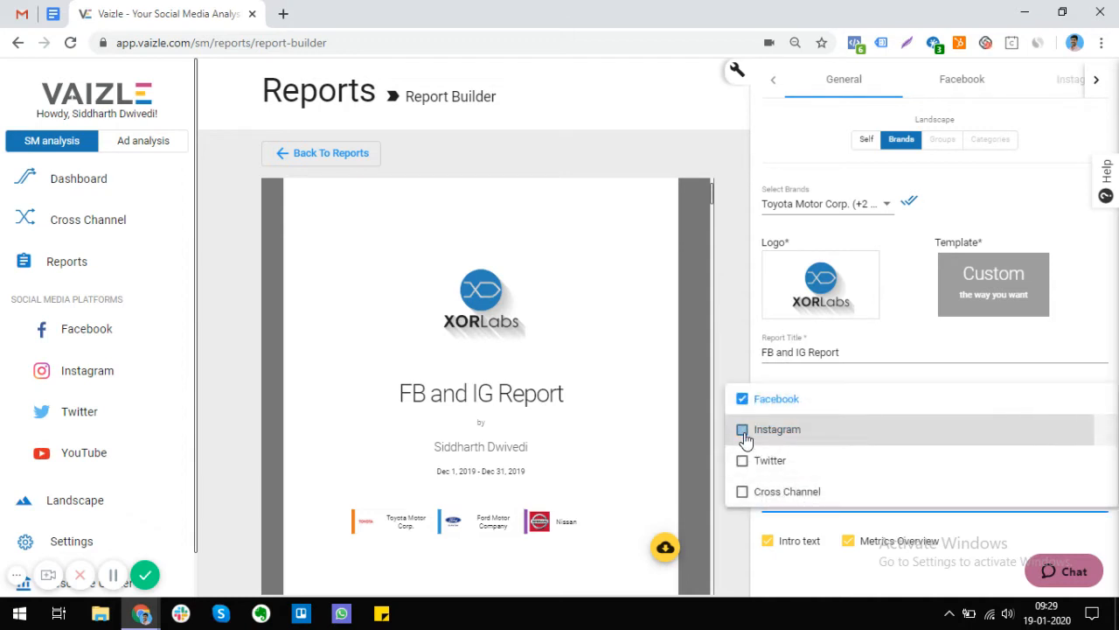
pyautogui.click(742, 491)
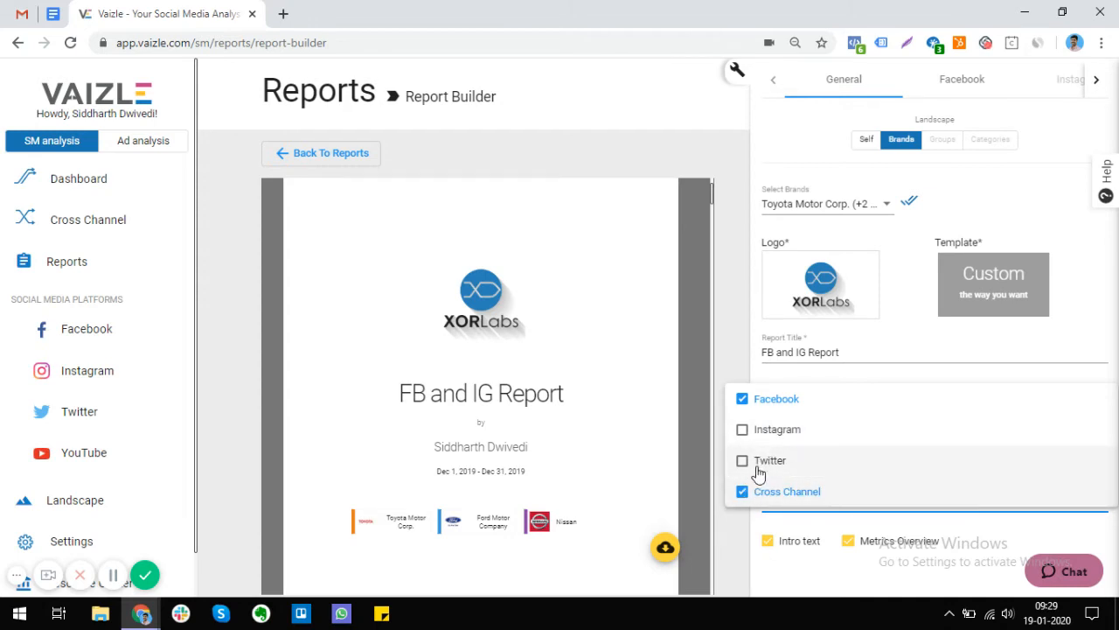
pyautogui.click(1099, 84)
pyautogui.click(1098, 84)
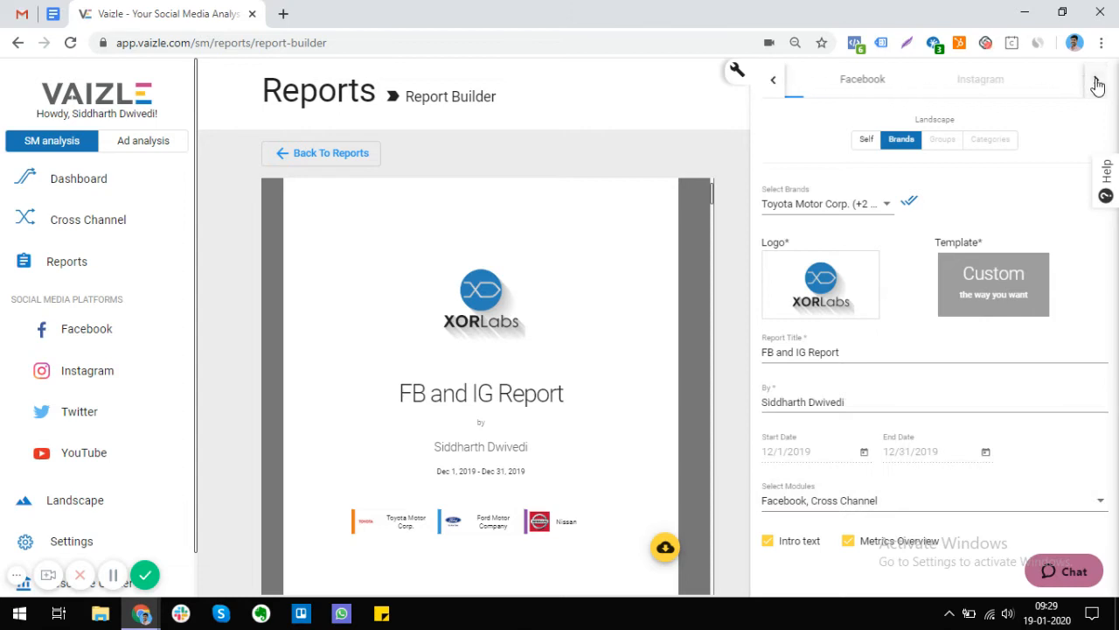
pyautogui.click(1098, 84)
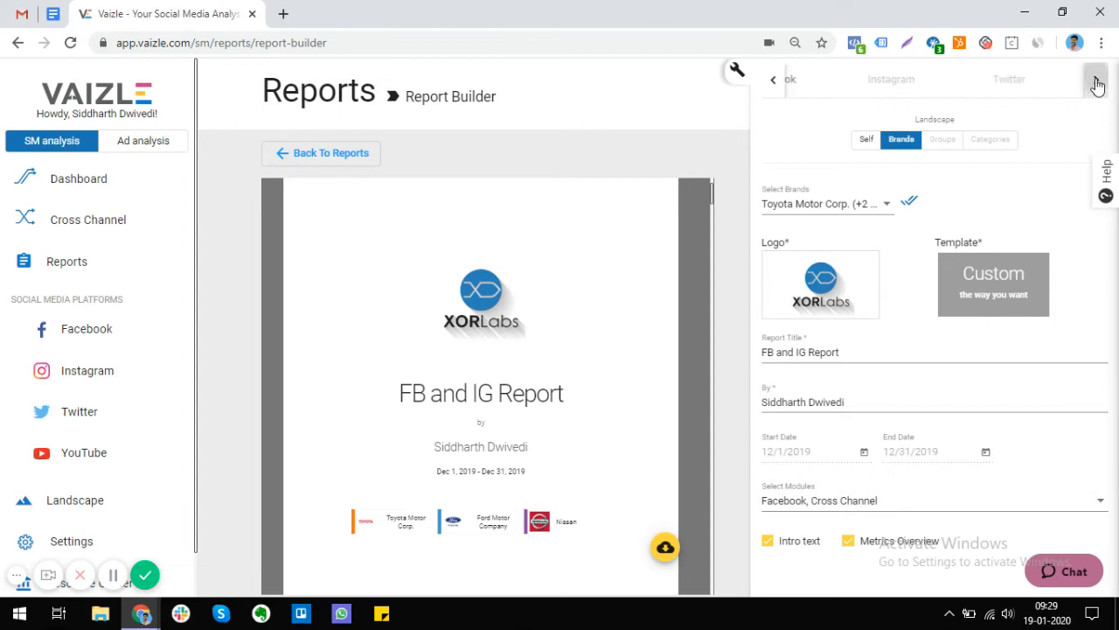
# Replace the Cross Channel module with Instagram alongside Facebook in the report's modules.
pyautogui.click(827, 497)
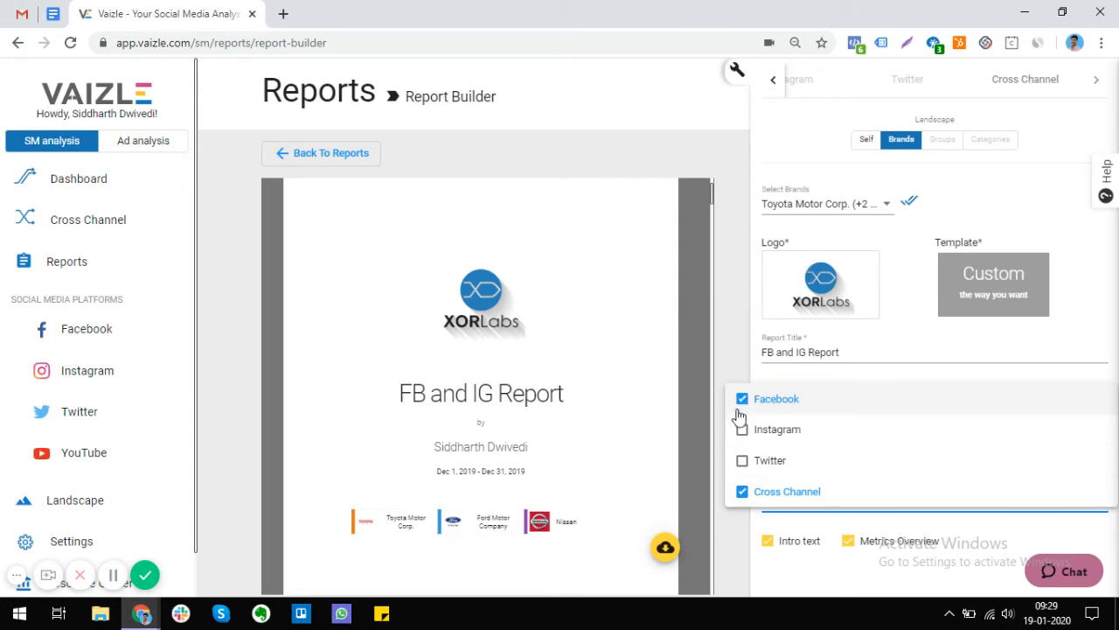
pyautogui.click(763, 493)
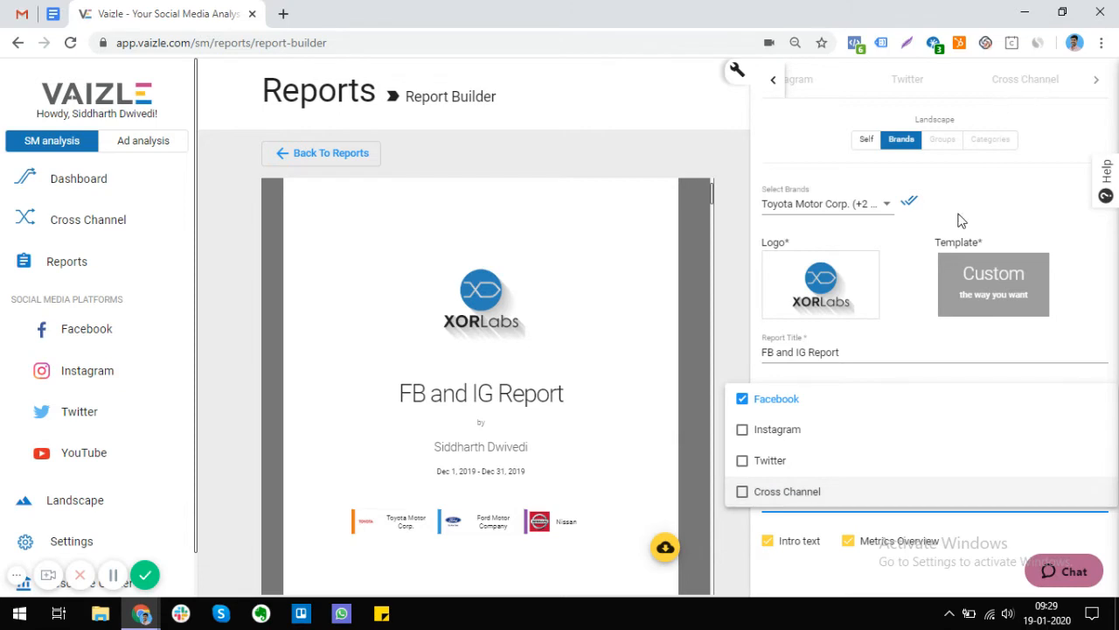
pyautogui.click(777, 430)
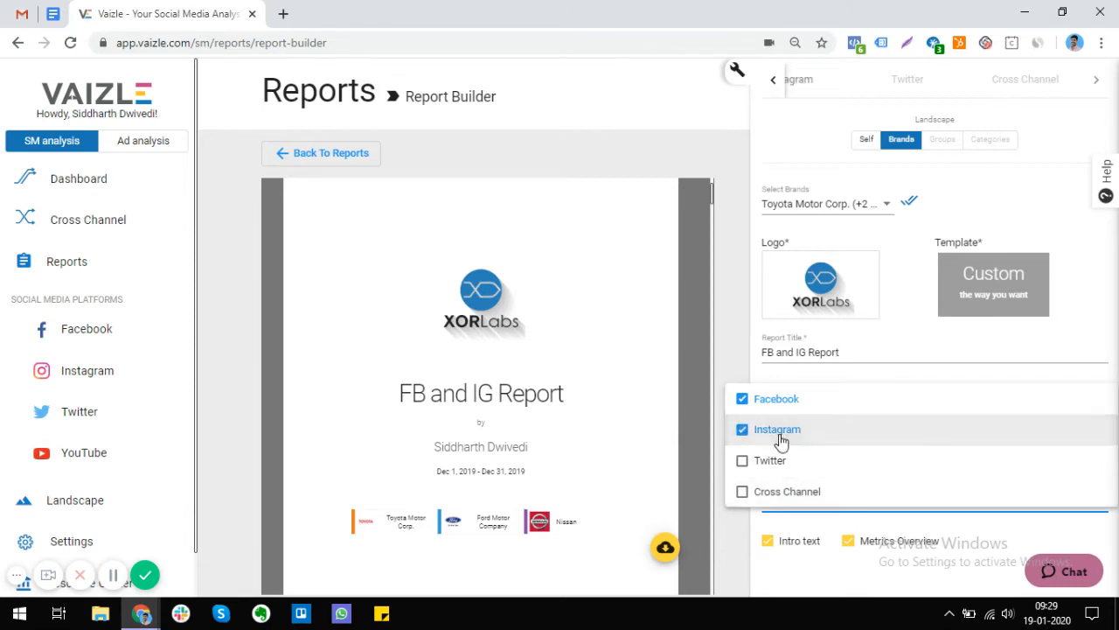
pyautogui.click(818, 148)
pyautogui.click(773, 83)
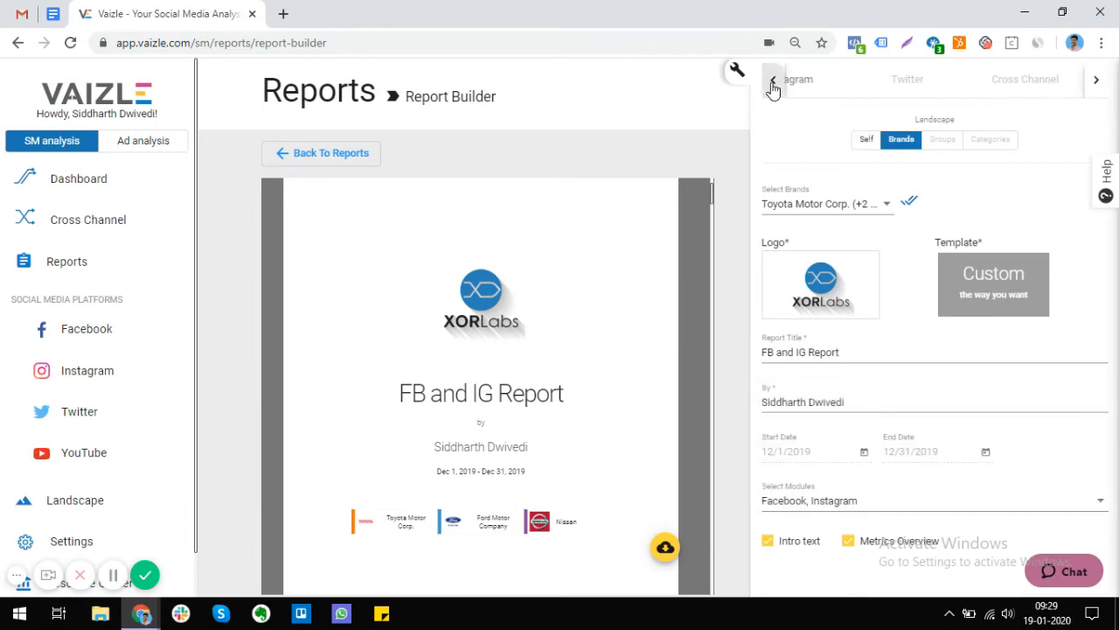
pyautogui.click(773, 86)
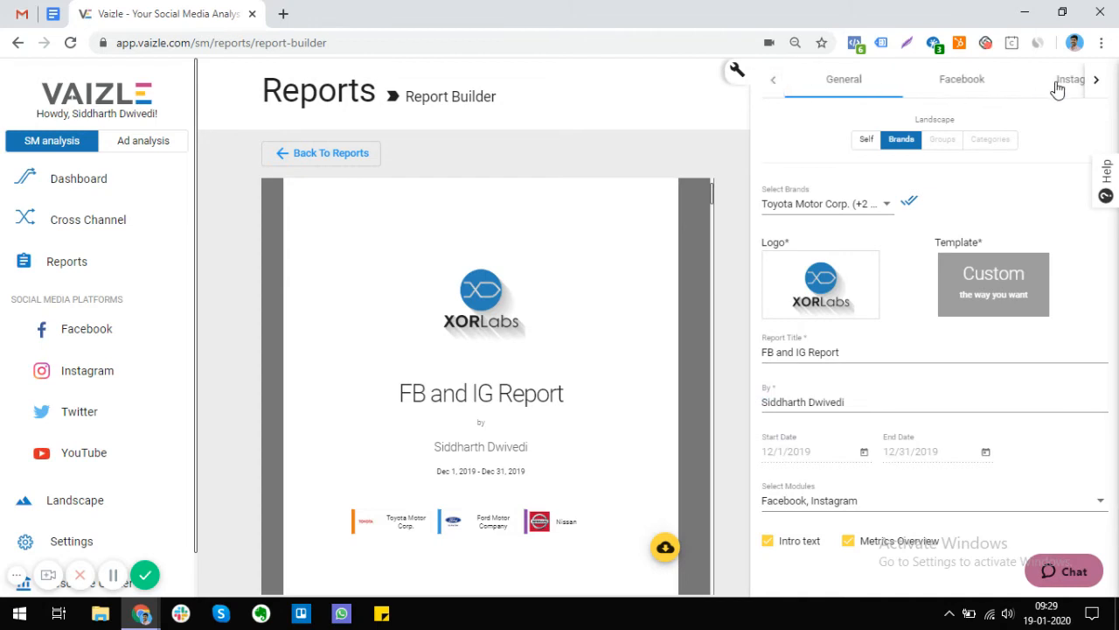
# Remove Brand Activity (All) and Brand Engagement (All) from the report's Facebook metrics.
pyautogui.scroll(-6, 584, 286)
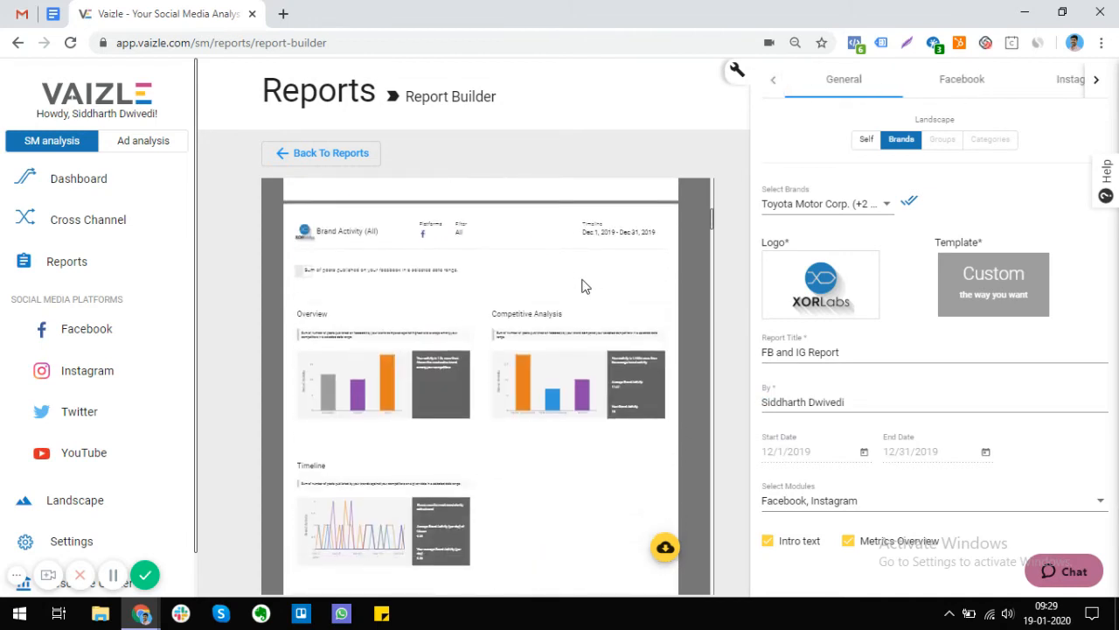
pyautogui.scroll(6, 585, 286)
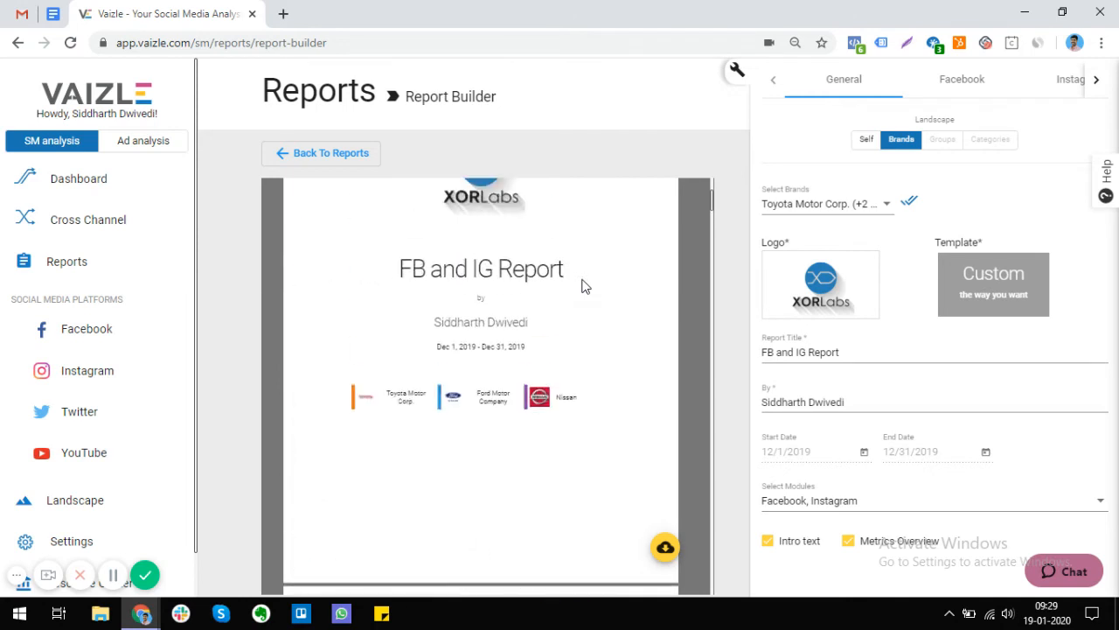
pyautogui.click(962, 88)
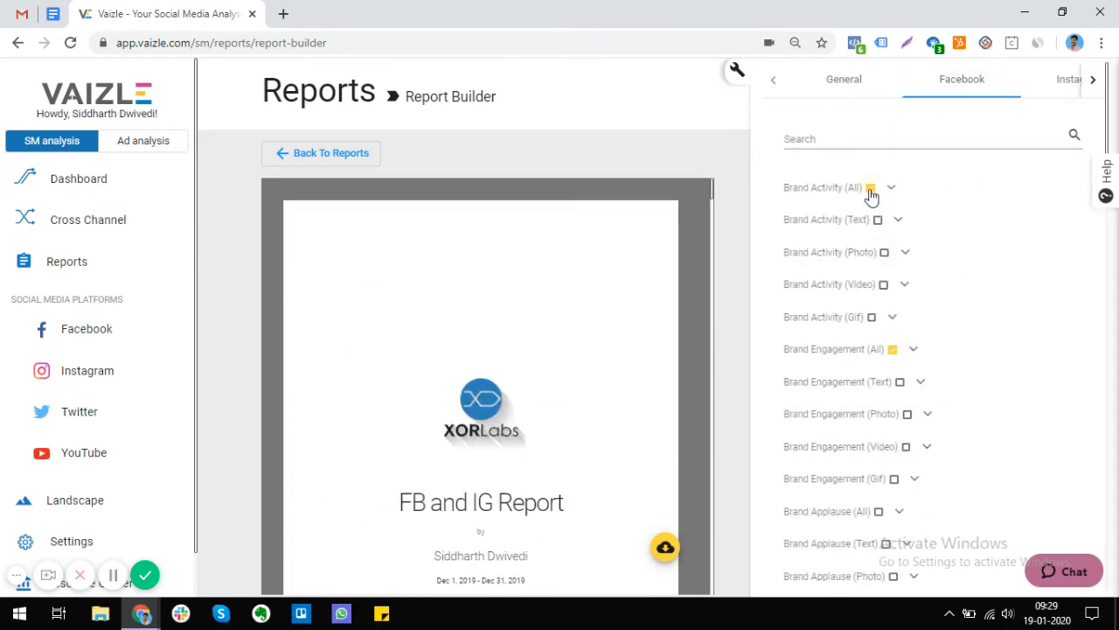
pyautogui.click(892, 349)
pyautogui.click(892, 350)
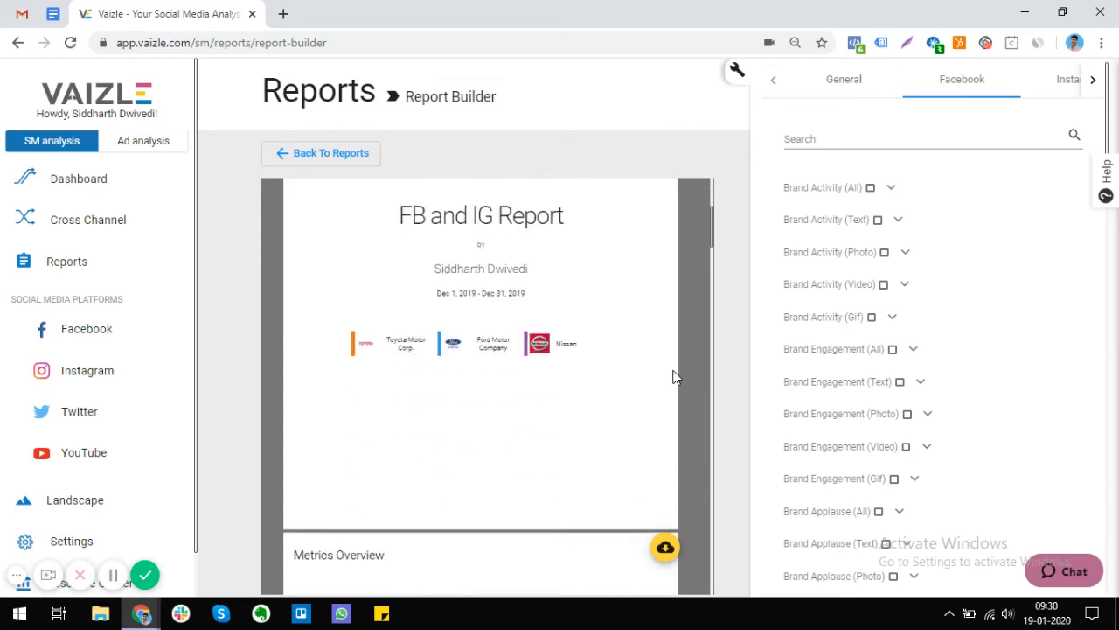
# Check the Metrics Overview page in the preview and add Brand Activity (All) back to the Facebook metrics.
pyautogui.scroll(-5, 674, 377)
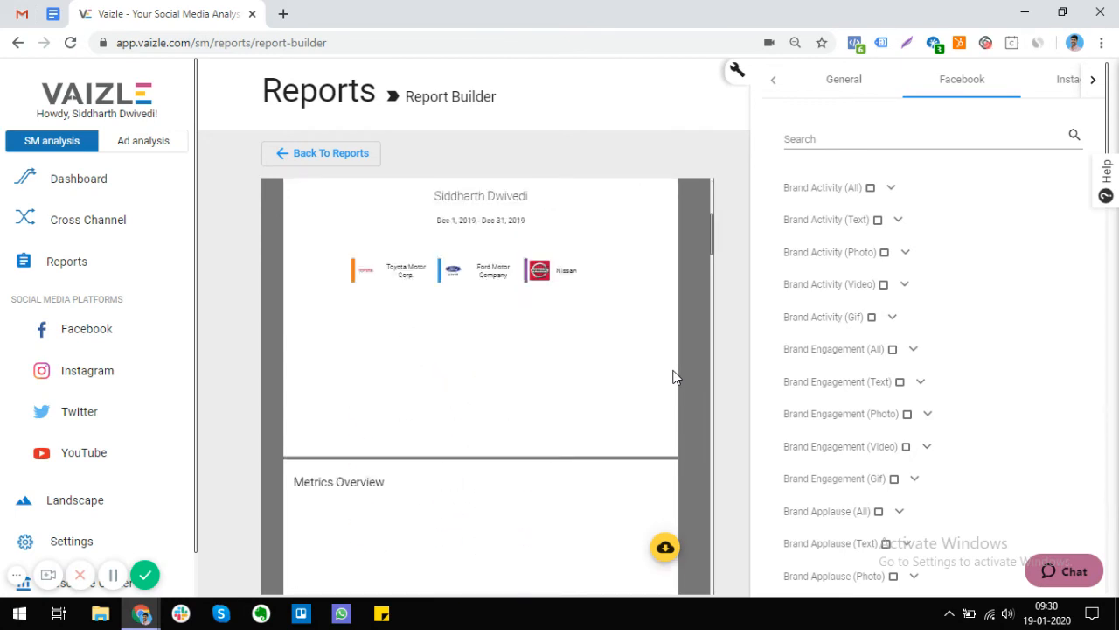
pyautogui.moveTo(362, 360); pyautogui.dragTo(400, 367)
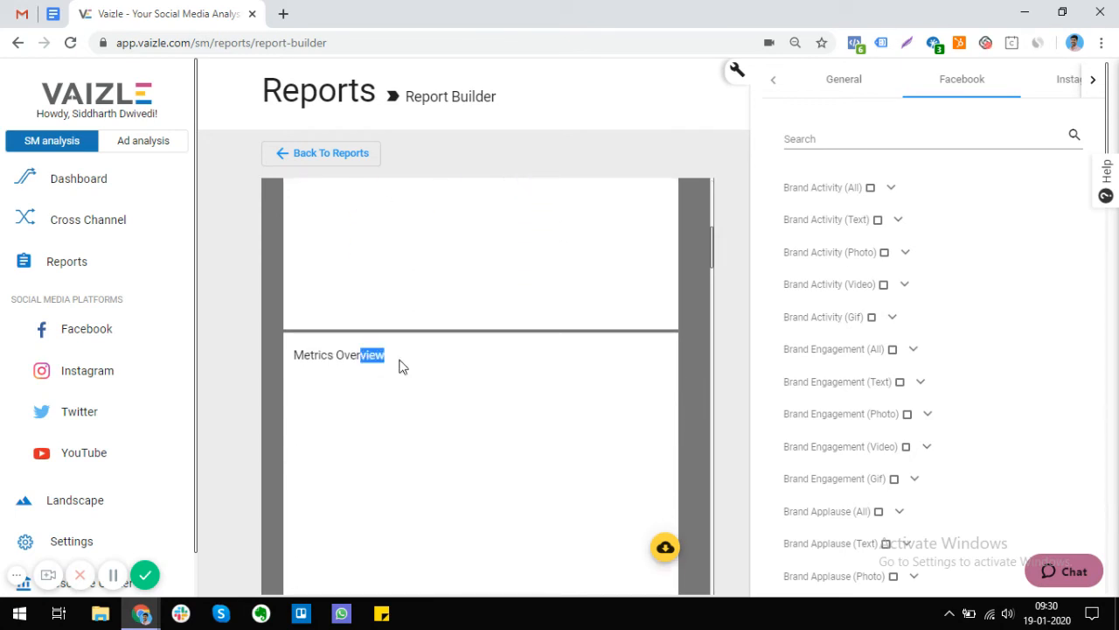
pyautogui.click(400, 367)
pyautogui.scroll(3, 400, 366)
pyautogui.scroll(2, 401, 360)
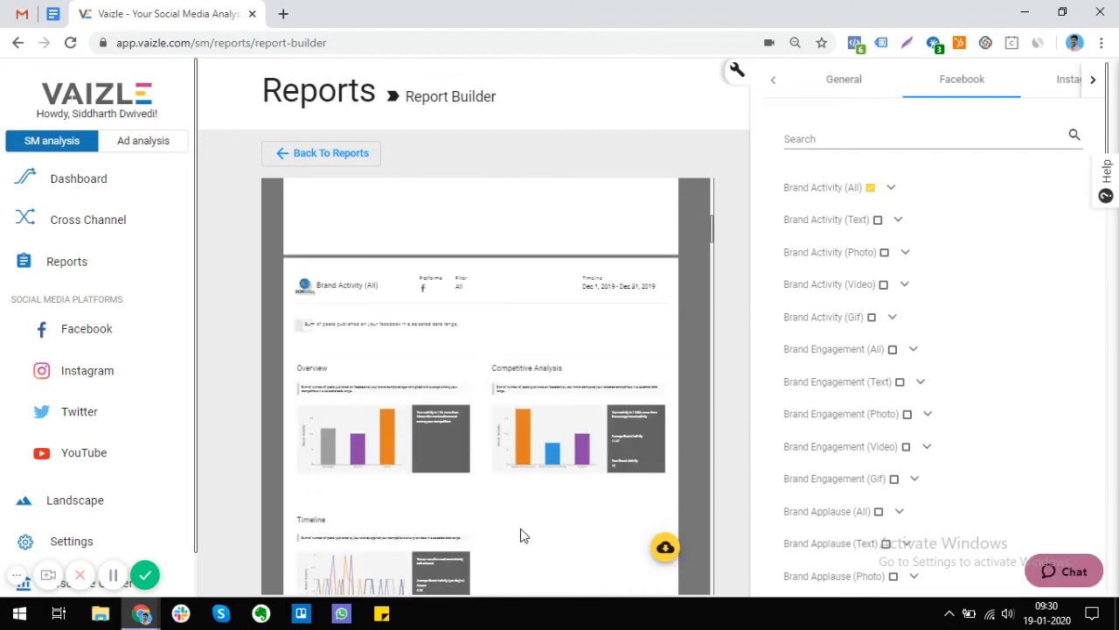
pyautogui.scroll(-3, 524, 535)
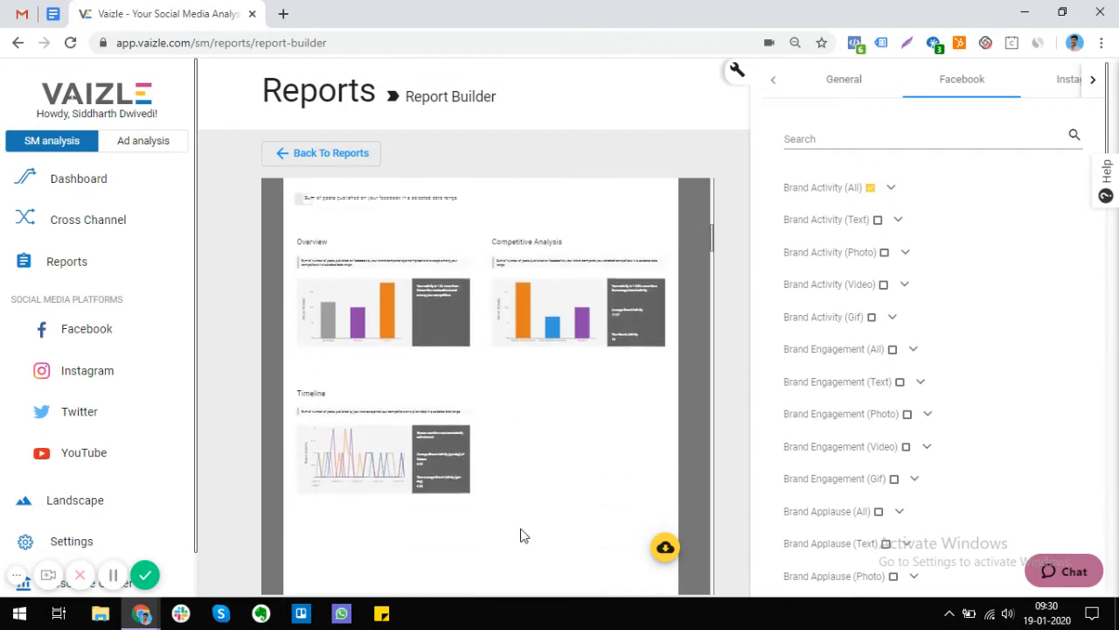
# Add Brand Activity (All) and Brand Engagement (All) to the Instagram metrics and review the pages in the preview.
pyautogui.click(1066, 96)
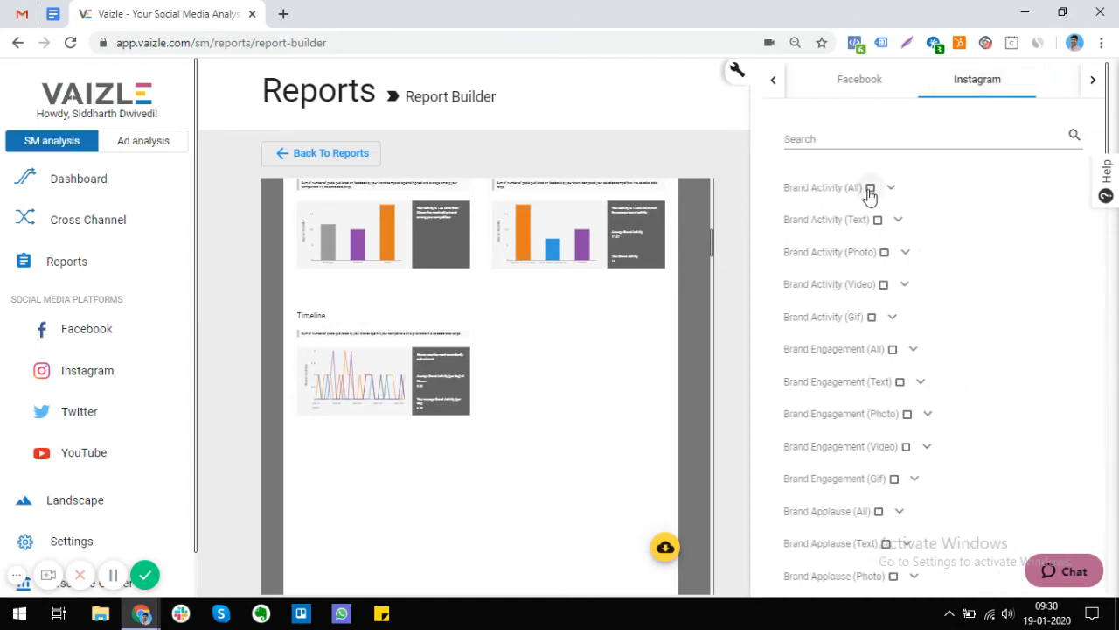
pyautogui.click(870, 189)
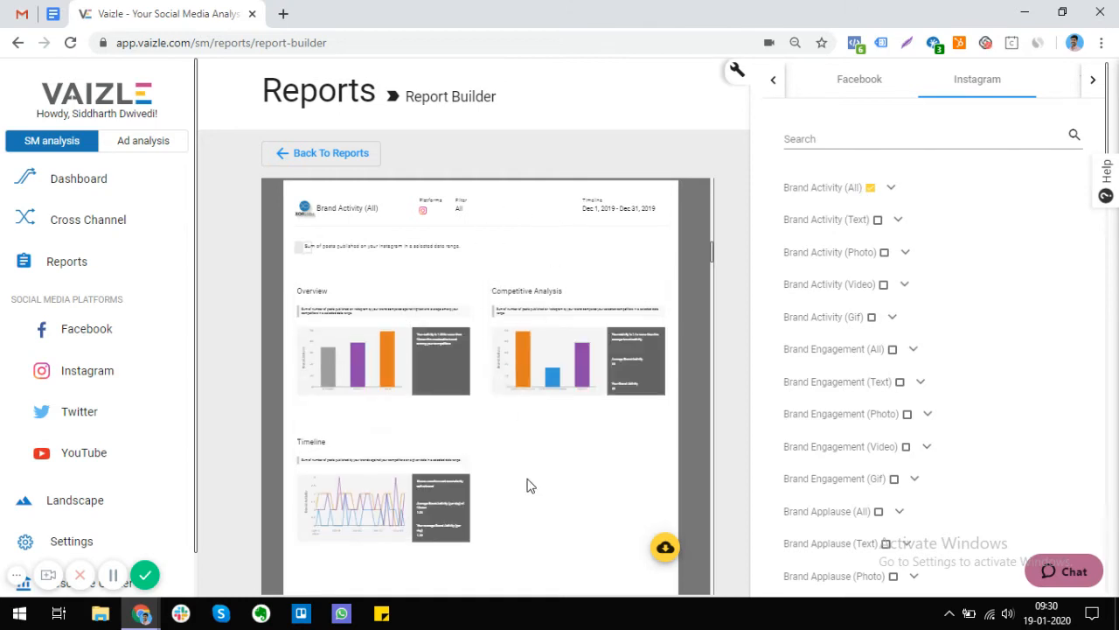
pyautogui.click(893, 351)
pyautogui.scroll(-5, 611, 468)
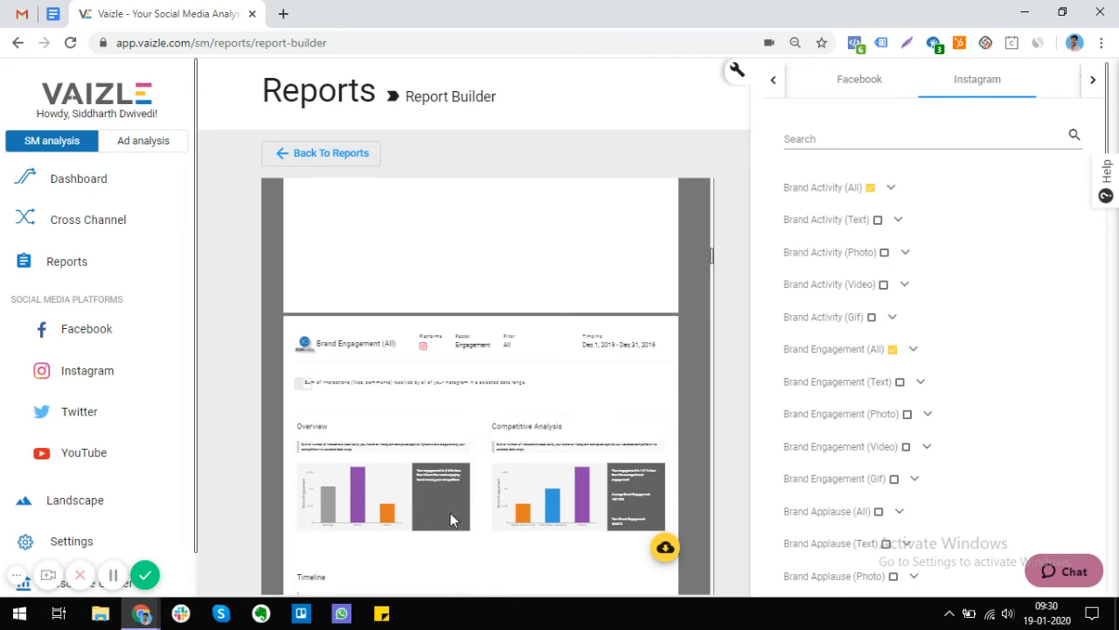
pyautogui.scroll(-3, 454, 538)
pyautogui.scroll(-8, 454, 539)
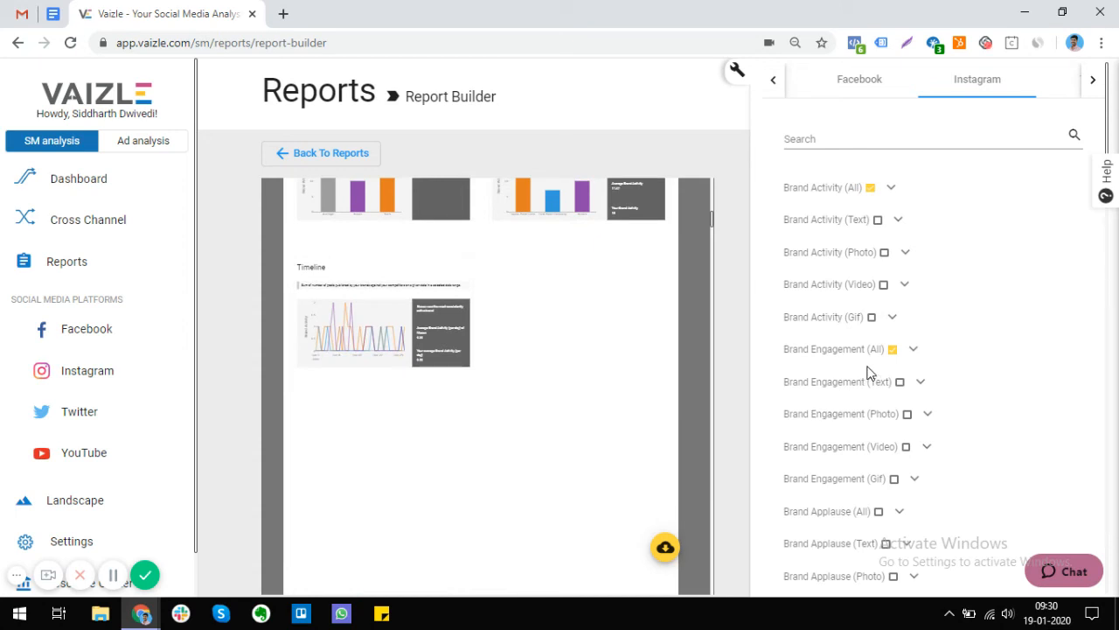
pyautogui.scroll(5, 647, 410)
pyautogui.scroll(-1, 647, 410)
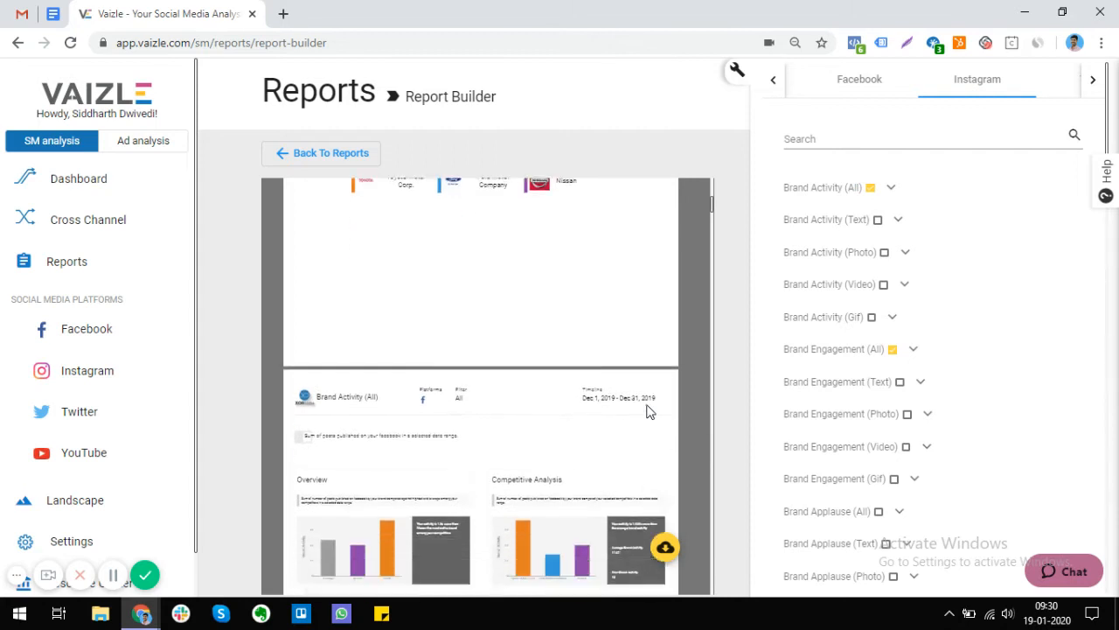
pyautogui.scroll(-3, 647, 410)
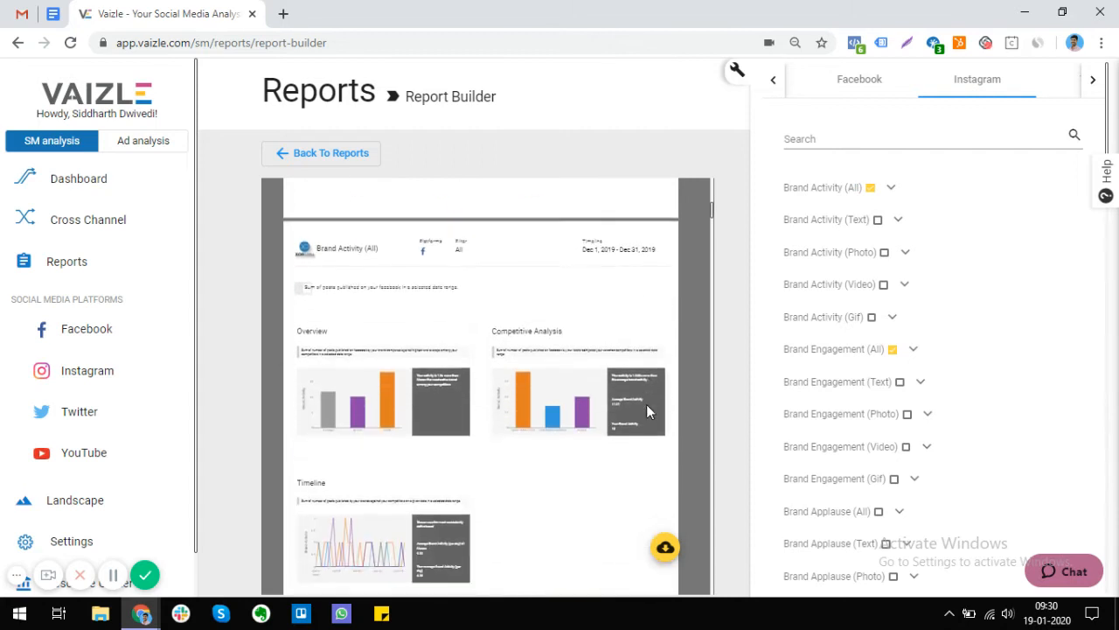
# Add the note "This report is awesome!" to Instagram's Brand Activity (All) and find its Notes section in the preview.
pyautogui.click(889, 187)
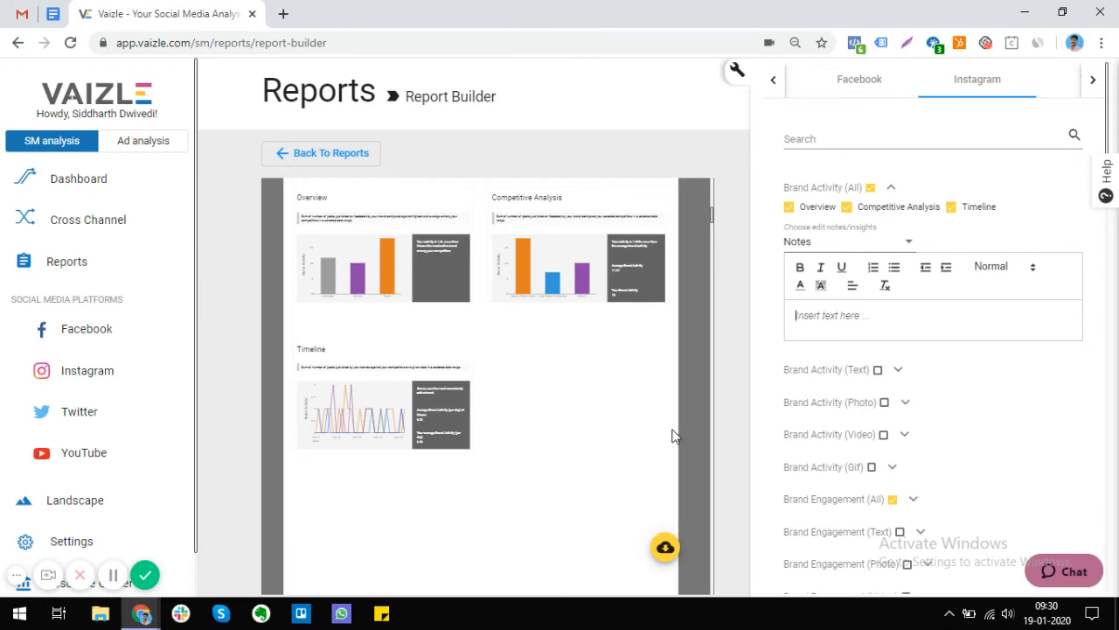
pyautogui.write('Ti')
pyautogui.scroll(2, 625, 347)
pyautogui.scroll(-7, 625, 347)
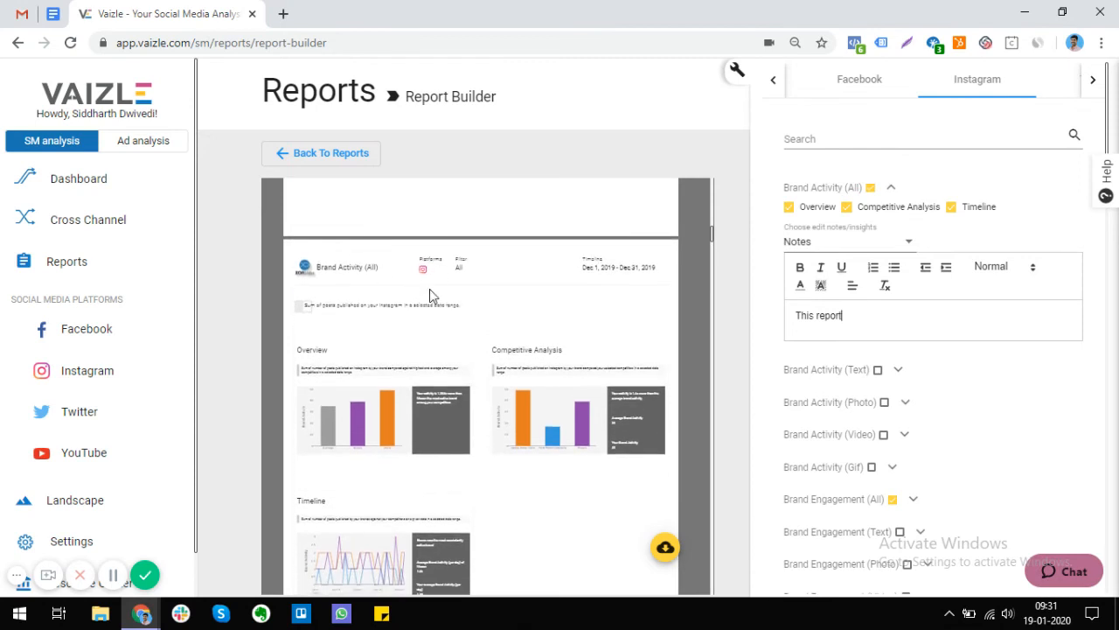
pyautogui.scroll(-3, 462, 297)
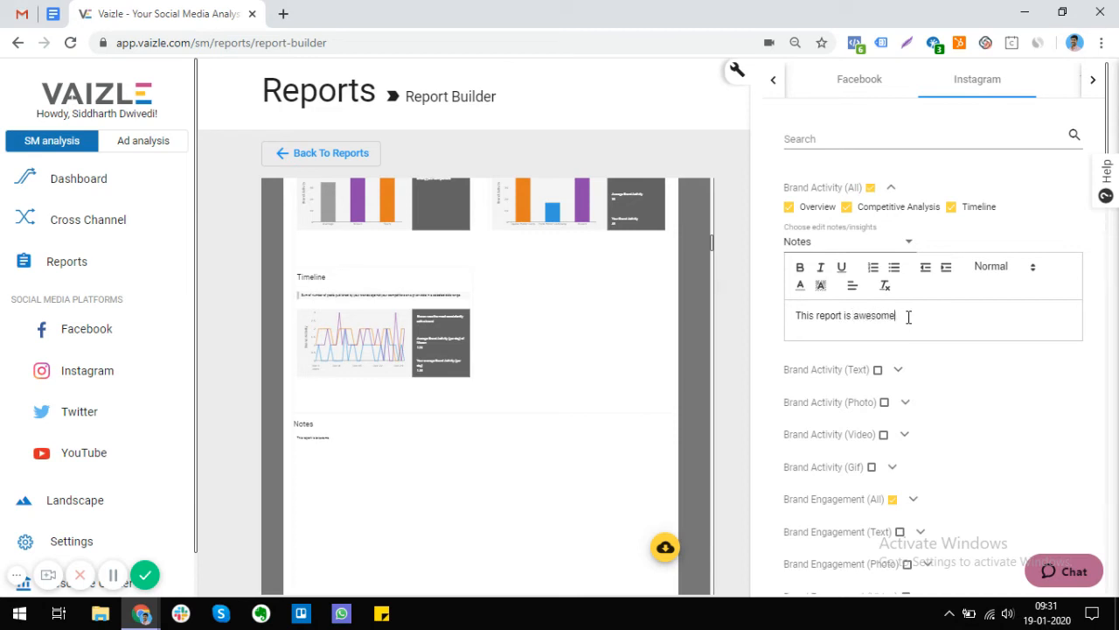
# Set the text size of the Instagram Brand Activity (All) note to Huge and check it in the preview.
pyautogui.tripleClick(987, 308)
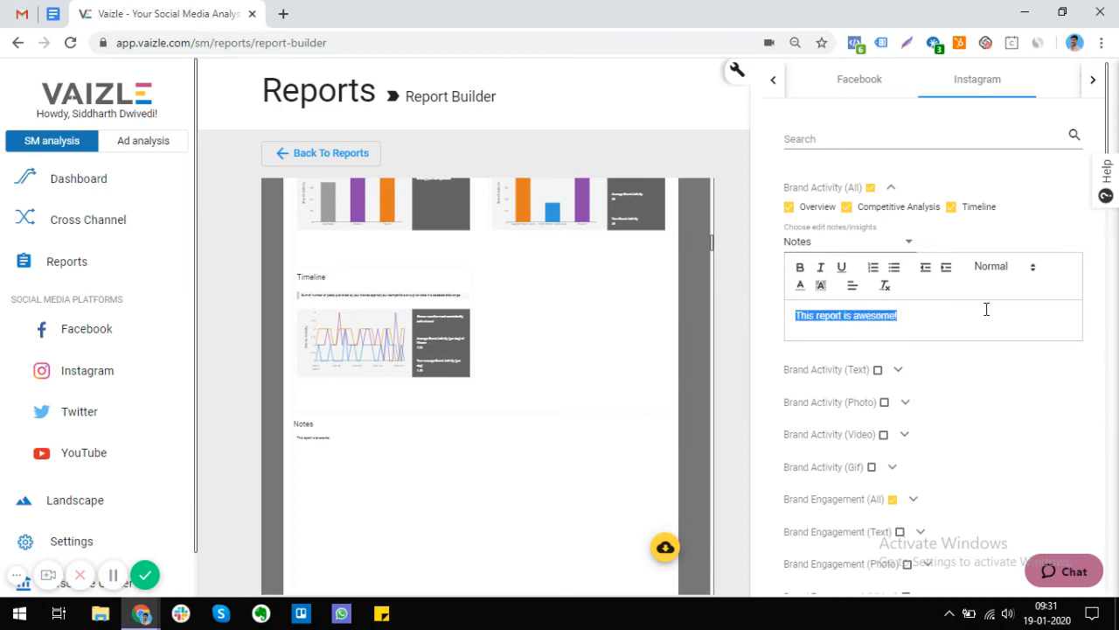
pyautogui.click(1002, 276)
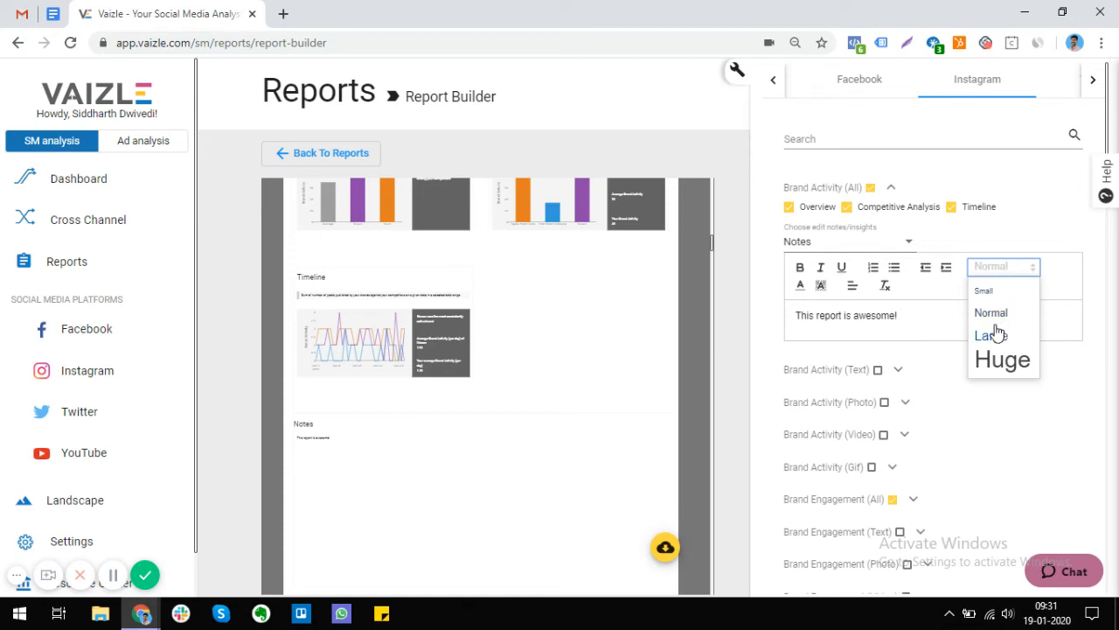
pyautogui.click(996, 366)
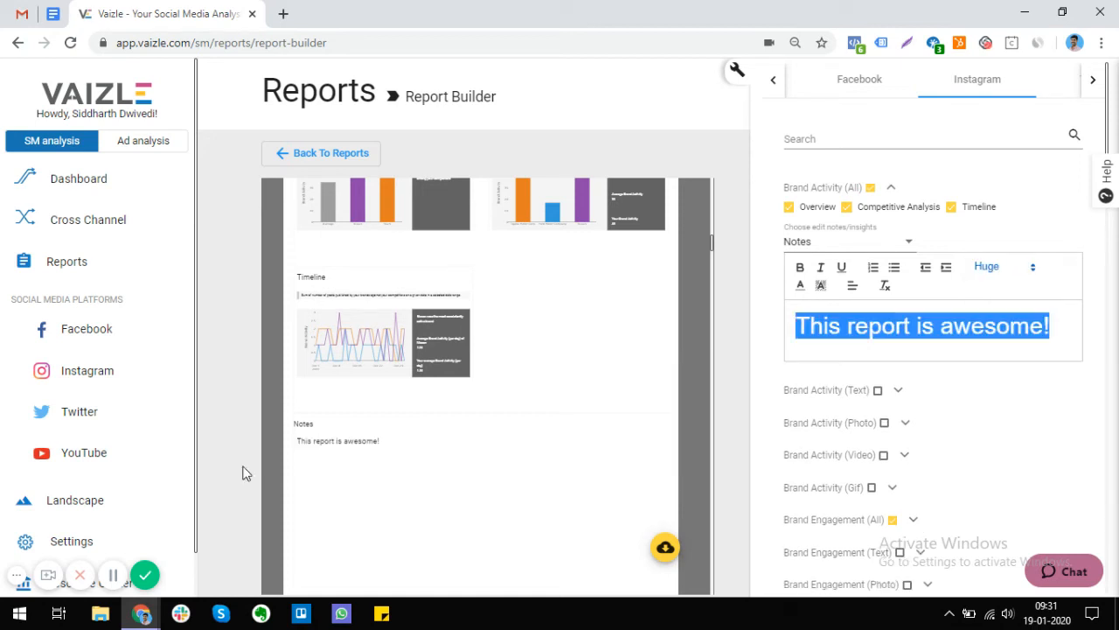
pyautogui.click(310, 440)
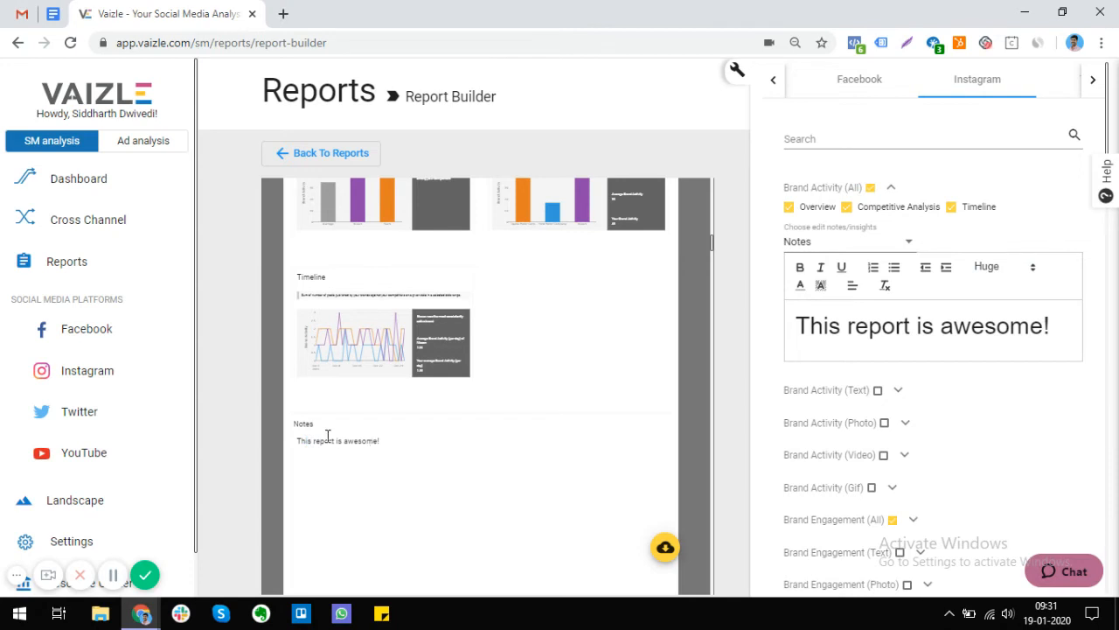
# Copy the Instagram Brand Activity (All) note "This report is awesome!" into that metric's Overview Insights.
pyautogui.tripleClick(911, 335)
pyautogui.hotkey('ctrl', 'c')
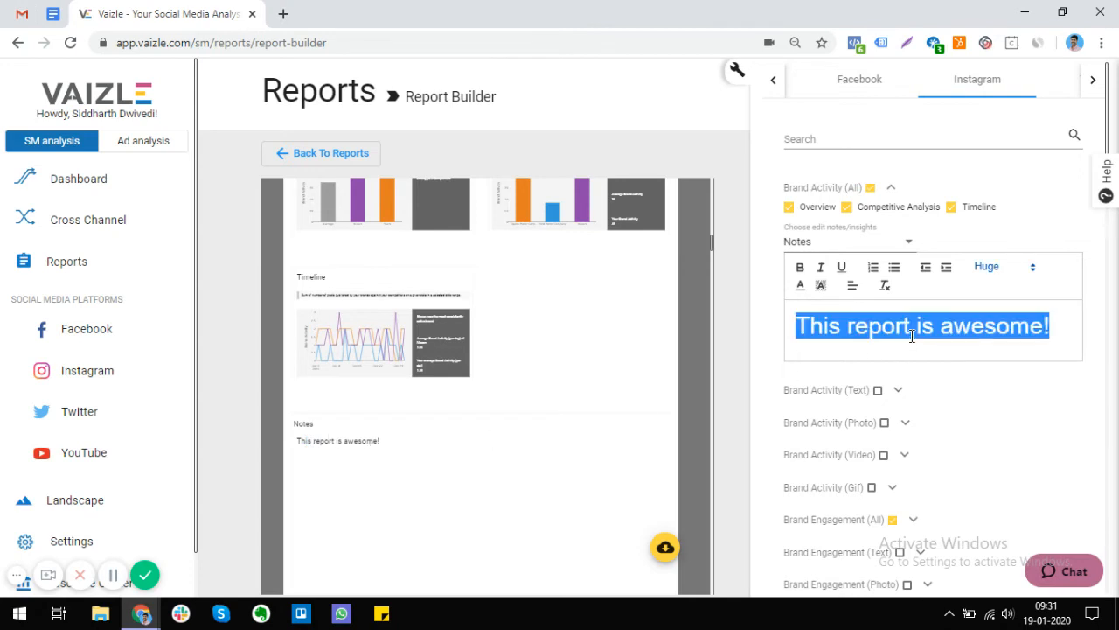
pyautogui.click(615, 409)
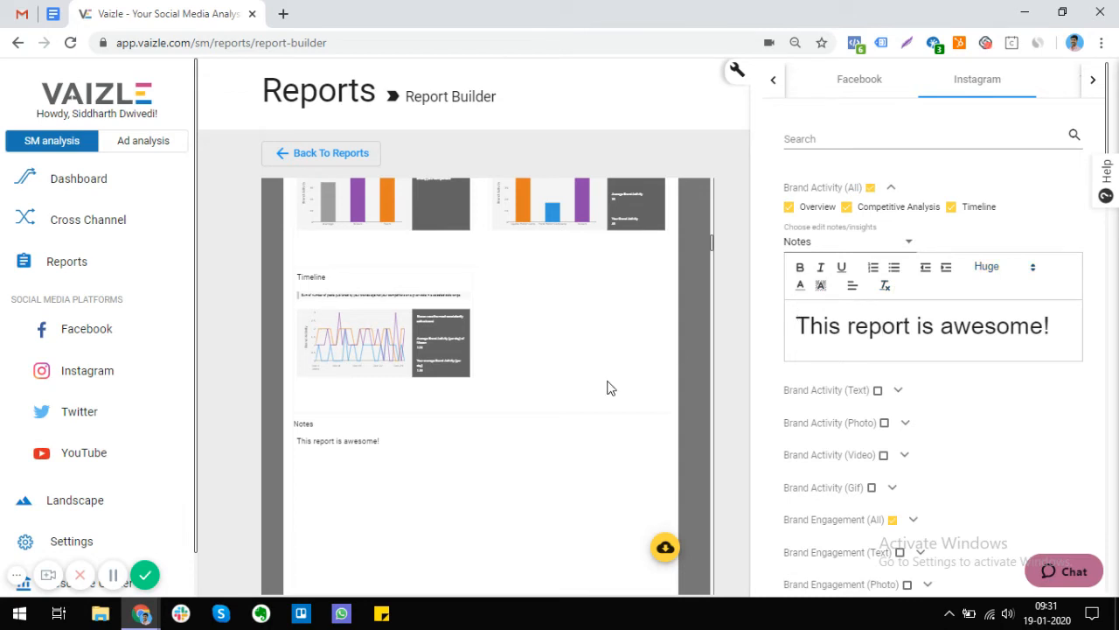
pyautogui.scroll(1, 610, 388)
pyautogui.scroll(1, 533, 372)
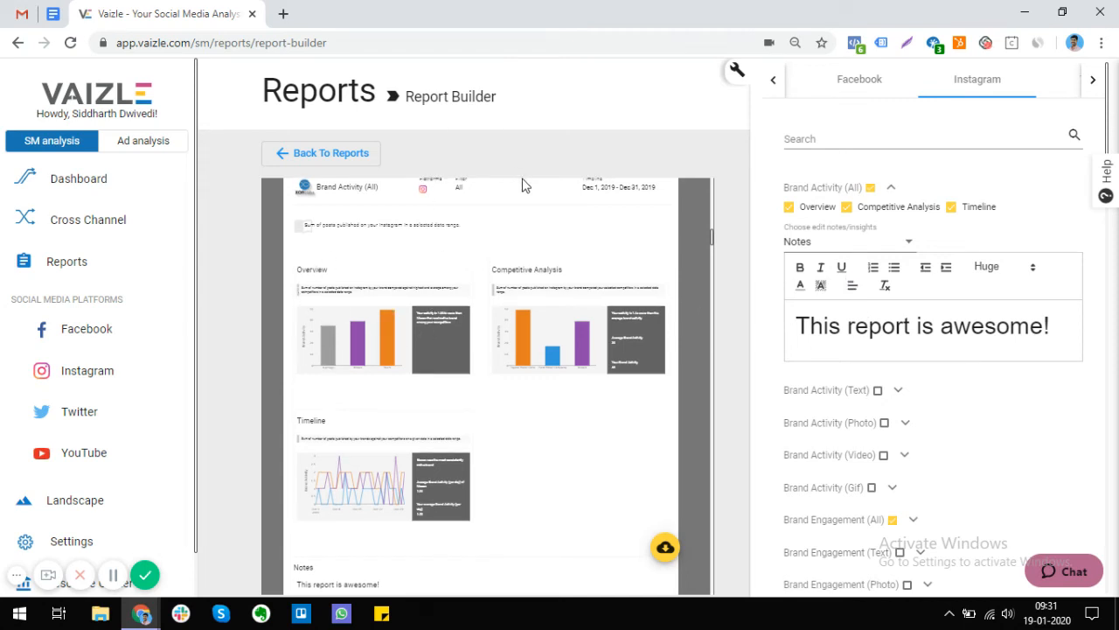
pyautogui.click(845, 242)
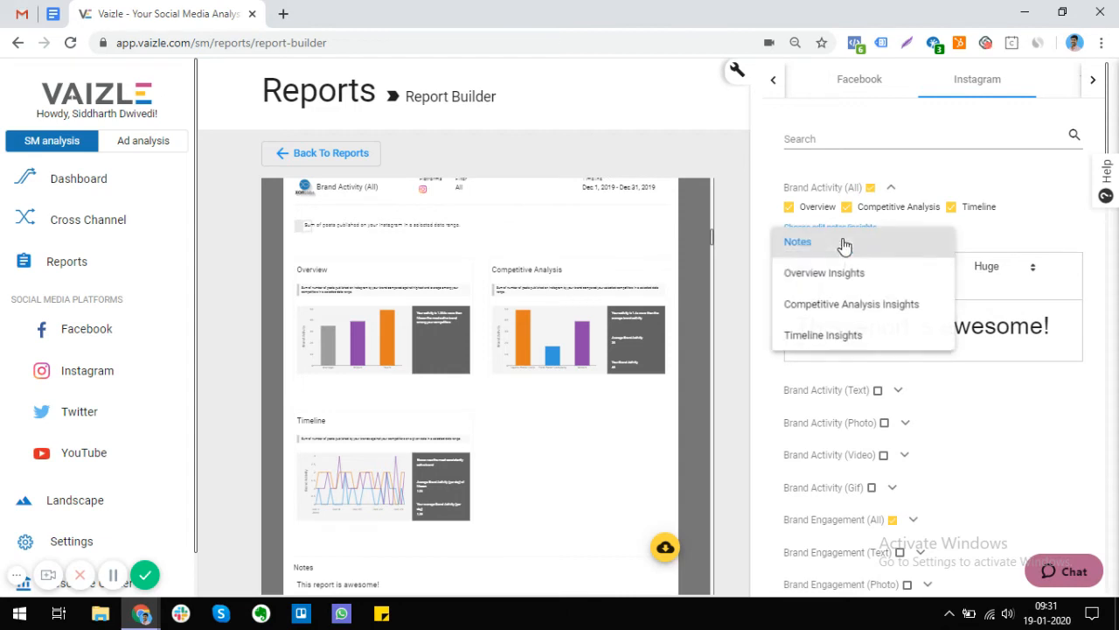
pyautogui.click(844, 276)
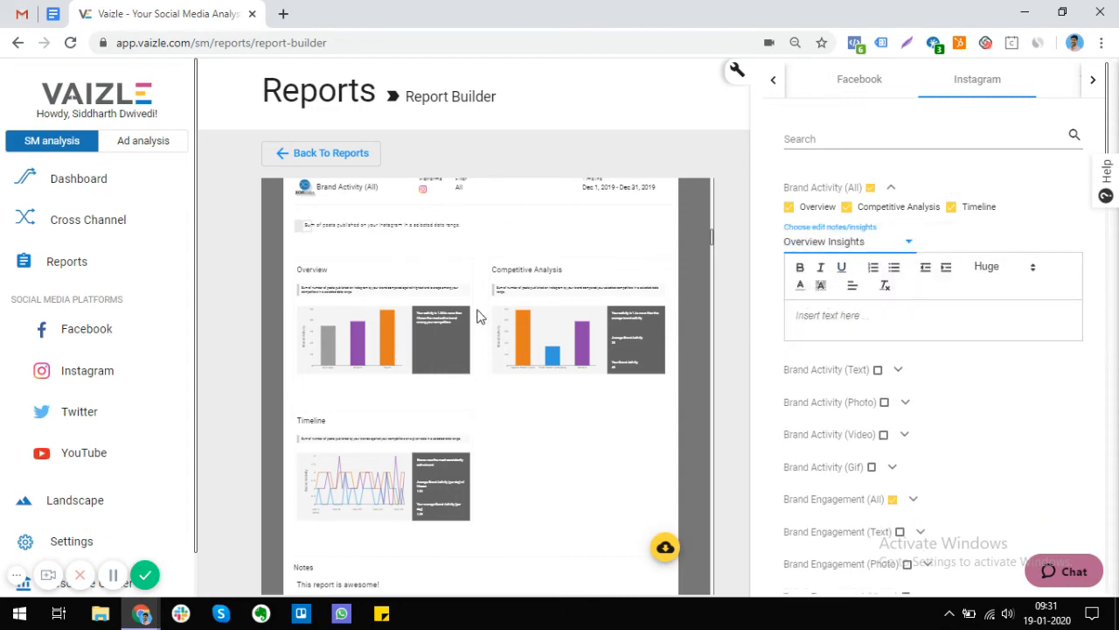
pyautogui.click(804, 326)
pyautogui.hotkey('ctrl', 'v')
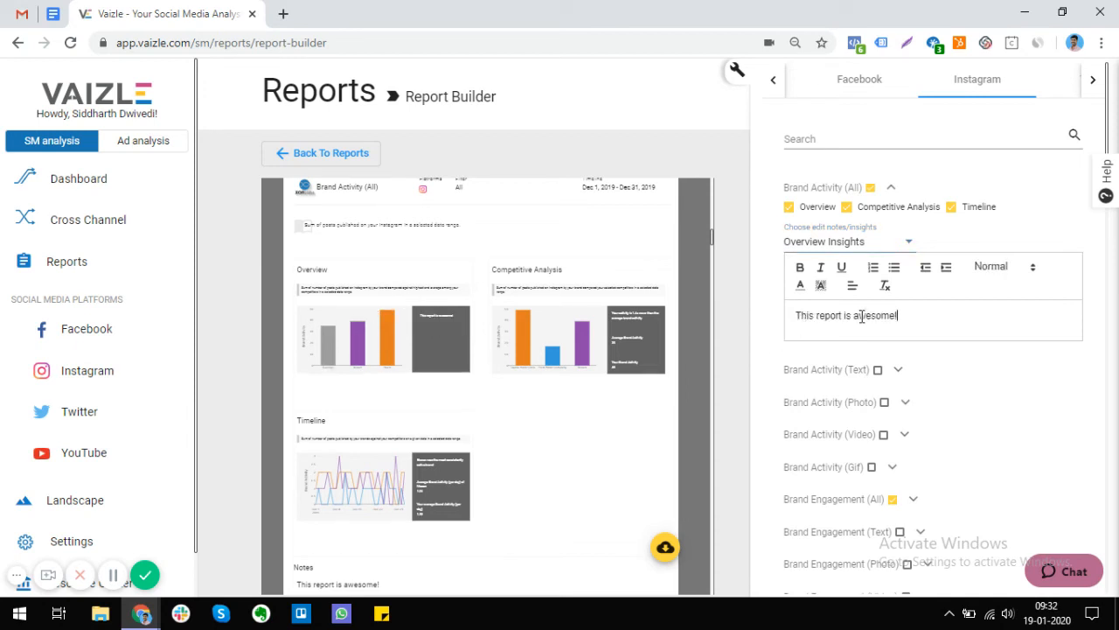
# Set the text size of the whole Overview Insights text to Huge, trying Large first.
pyautogui.hotkey('ctrl', 'a')
pyautogui.click(1027, 266)
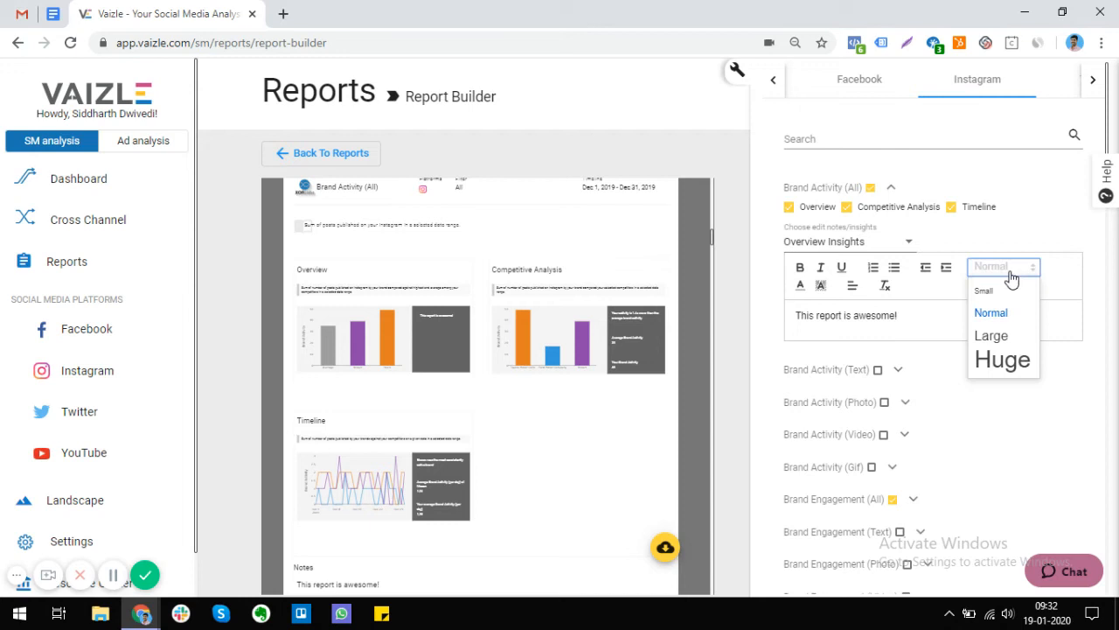
pyautogui.click(996, 337)
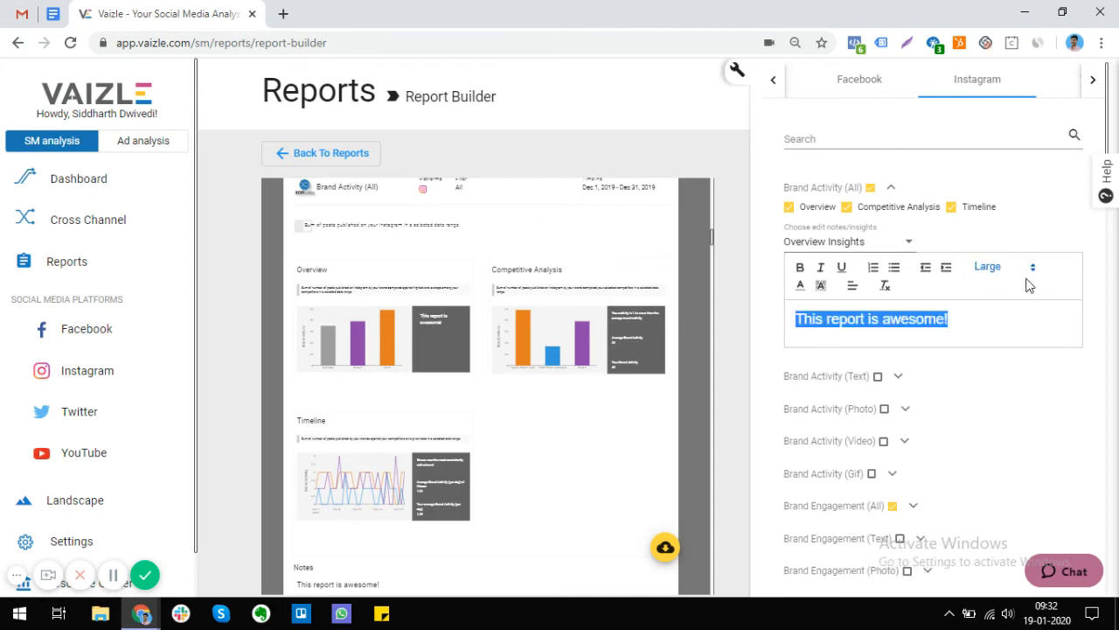
pyautogui.click(1028, 269)
pyautogui.click(1001, 360)
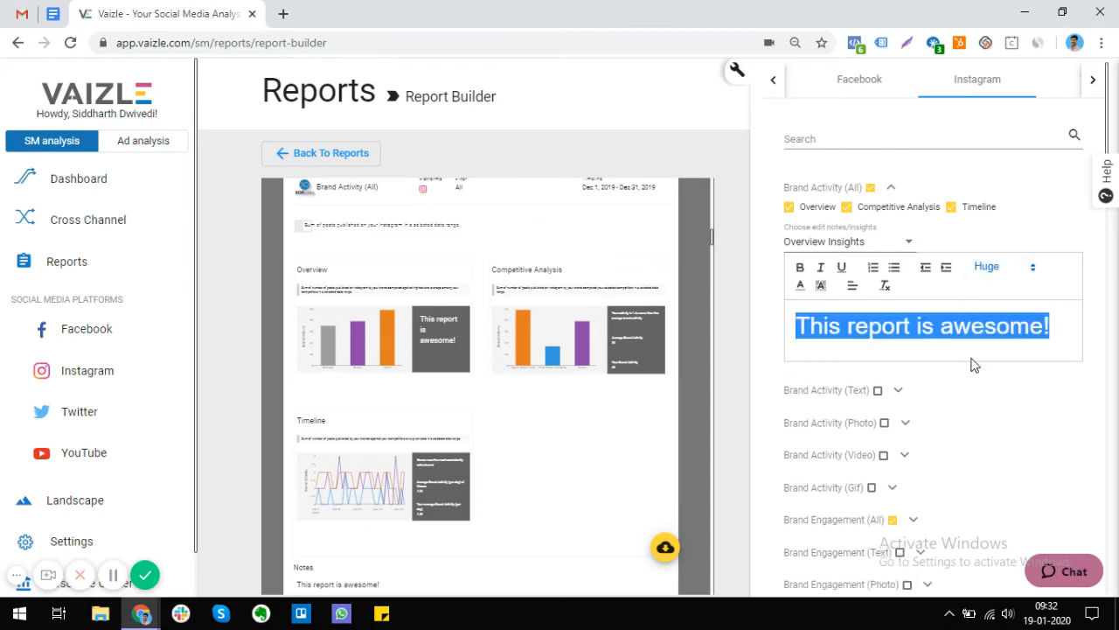
pyautogui.click(511, 501)
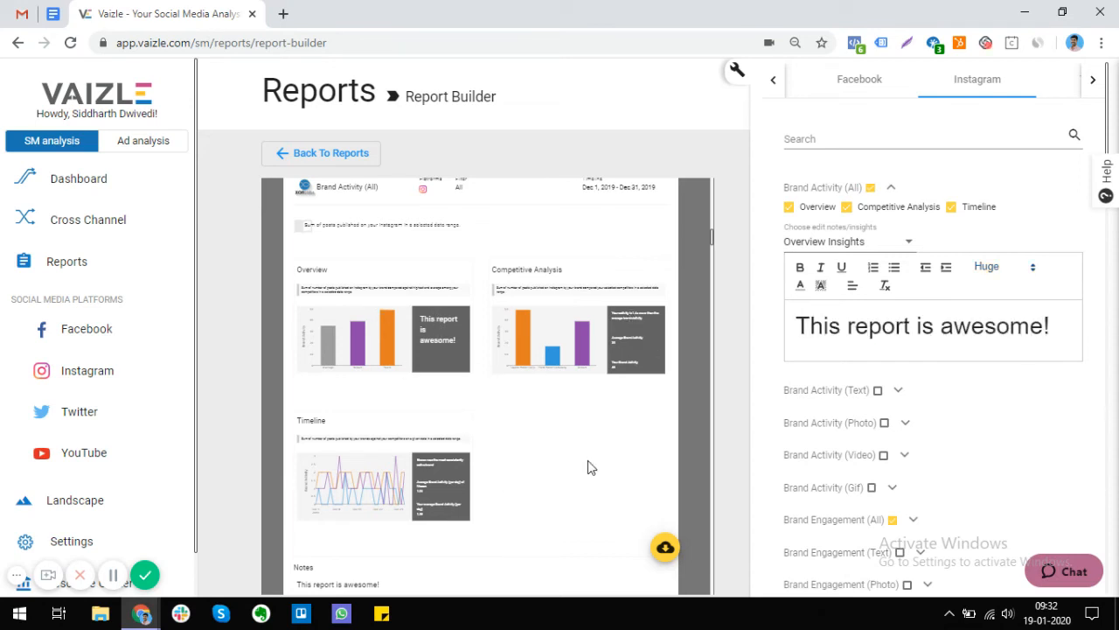
# Review the report preview, checking the Instagram Brand Activity notes and insights, the Facebook page and the cover page.
pyautogui.scroll(-3, 590, 467)
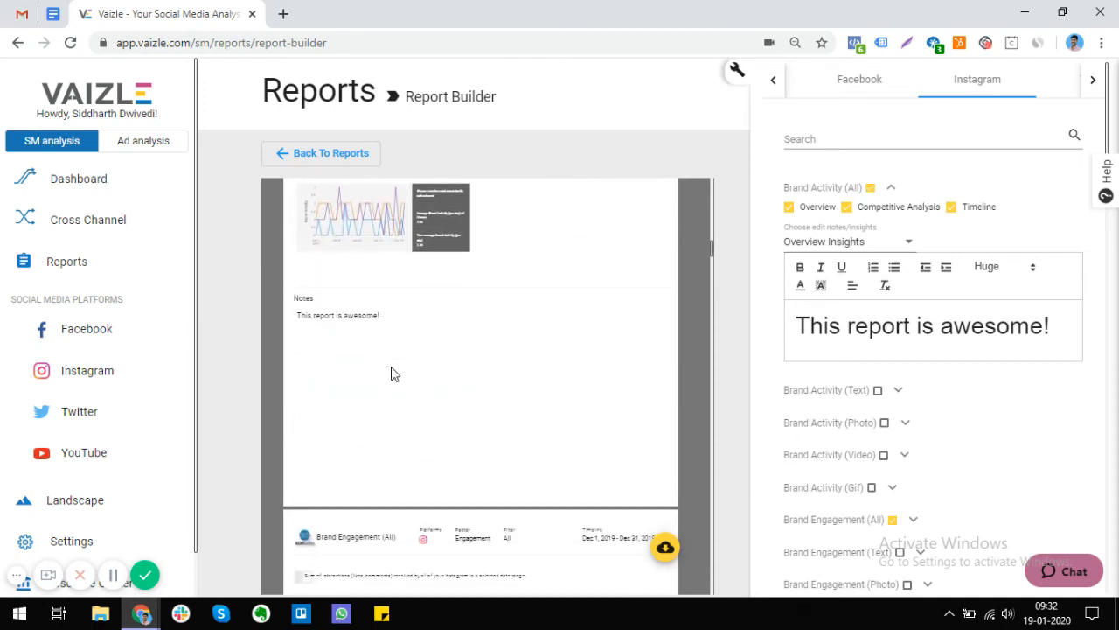
pyautogui.scroll(3, 451, 271)
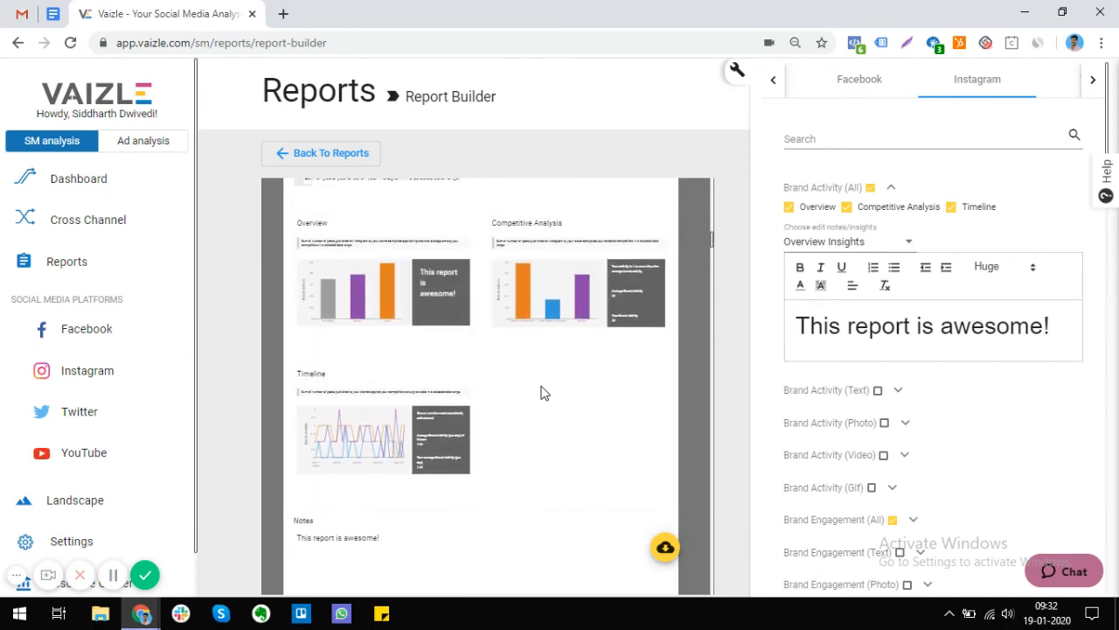
pyautogui.scroll(3, 540, 393)
pyautogui.scroll(-4, 540, 392)
pyautogui.scroll(3, 540, 393)
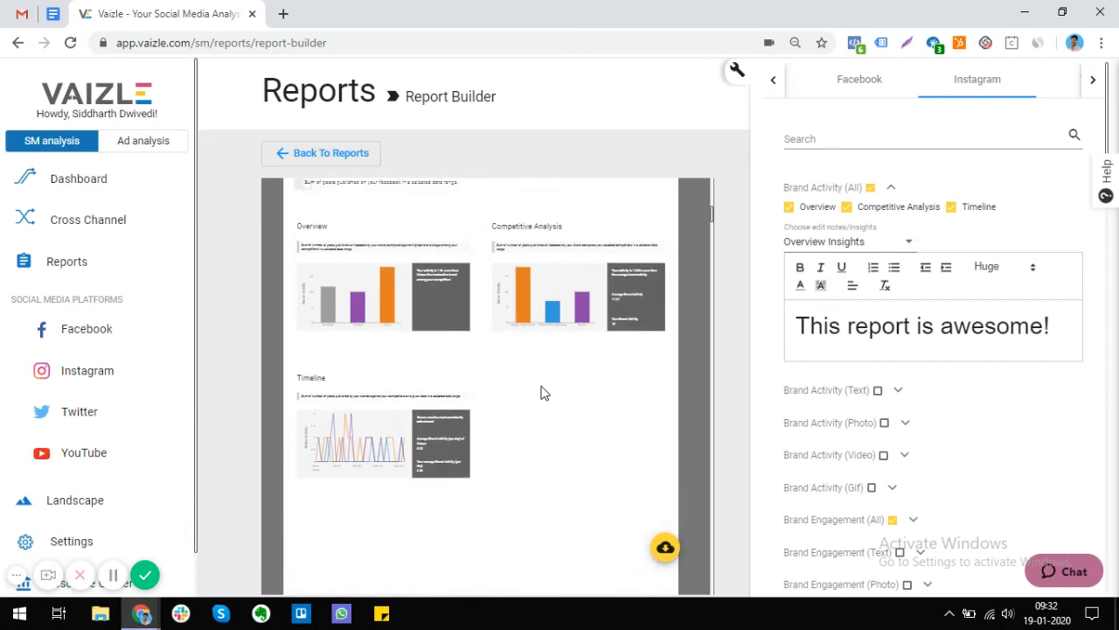
pyautogui.scroll(5, 540, 393)
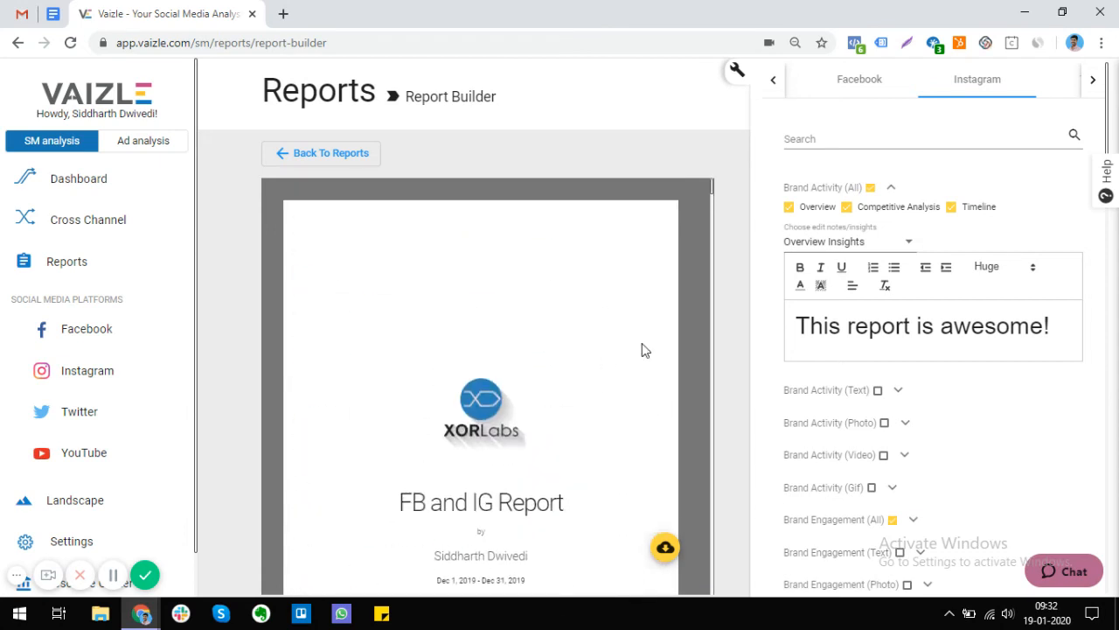
pyautogui.scroll(-5, 633, 382)
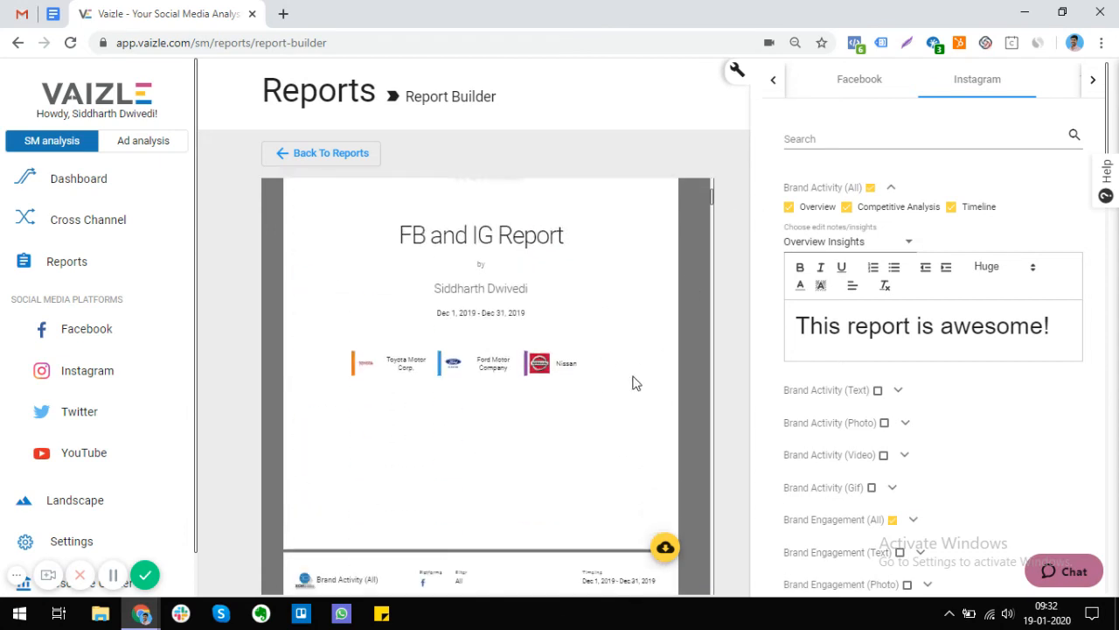
pyautogui.scroll(-5, 635, 382)
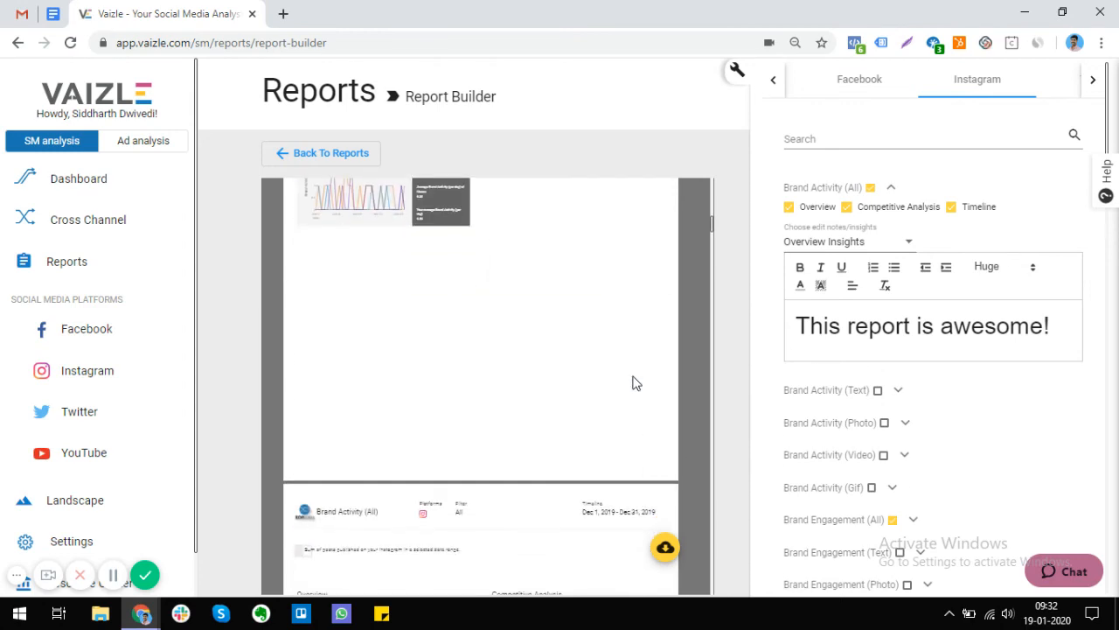
# Download the report as a PDF and open FB and IG Report.pdf, zoomed out to show the cover page.
pyautogui.click(666, 547)
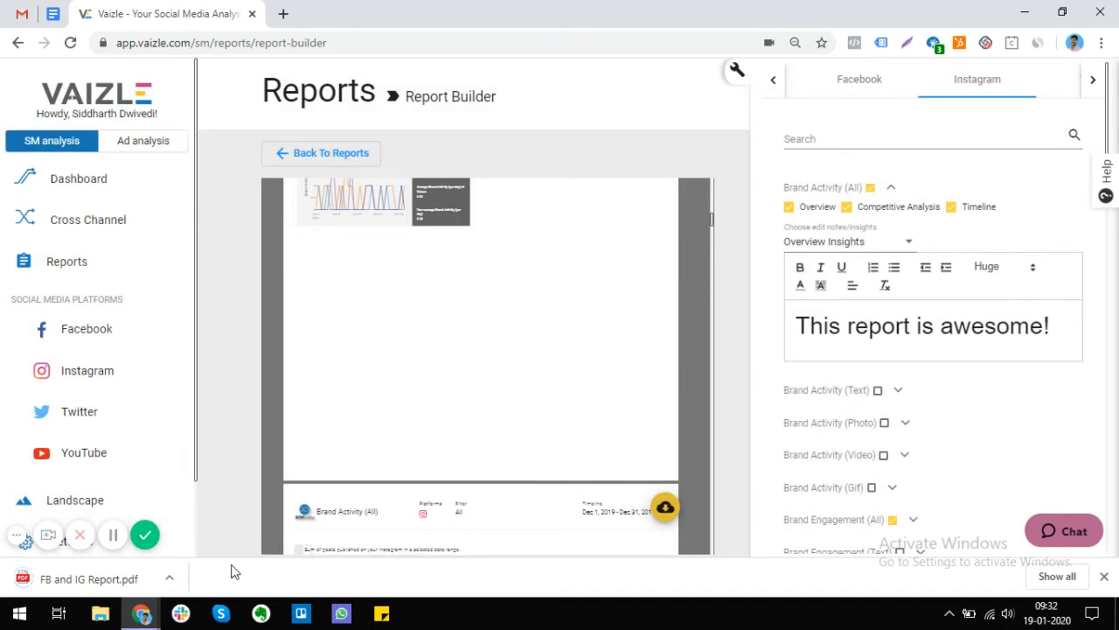
pyautogui.click(81, 579)
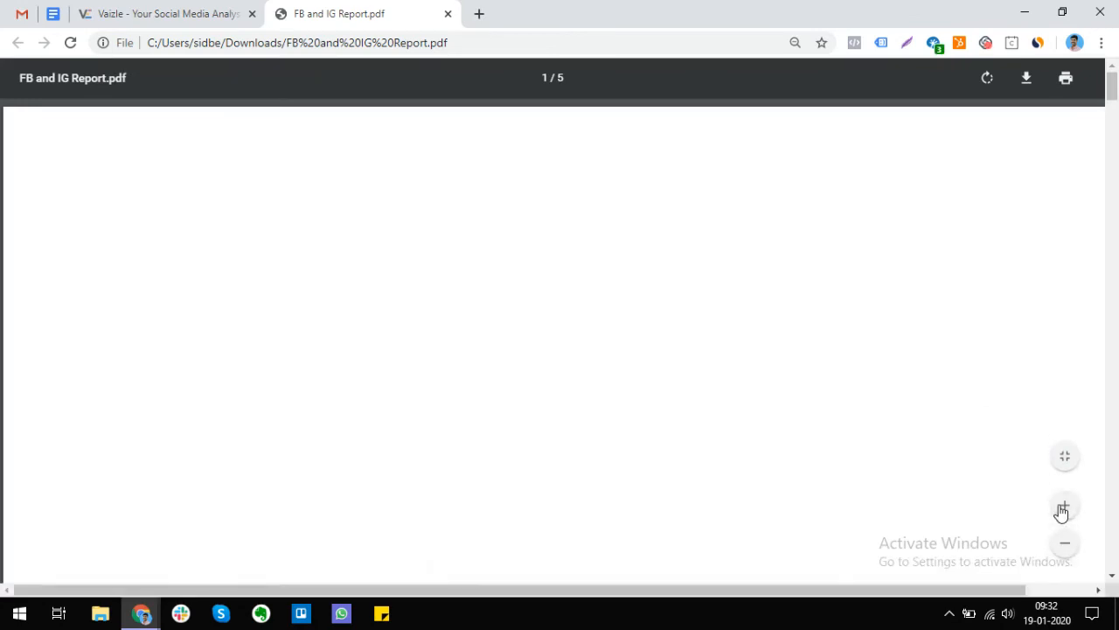
pyautogui.click(1065, 547)
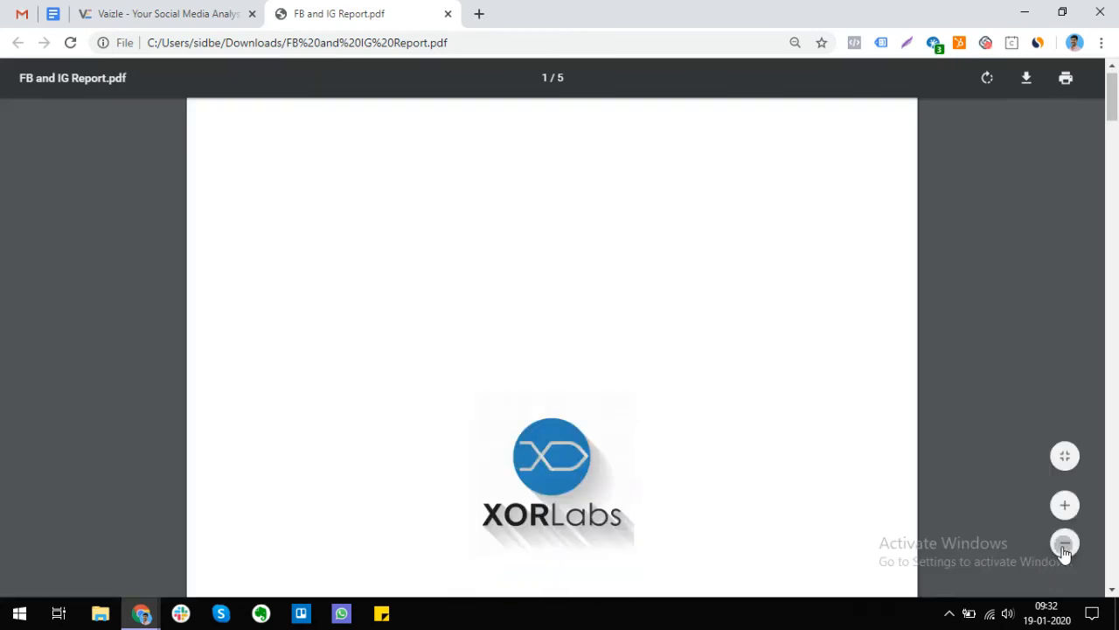
pyautogui.click(1065, 544)
pyautogui.click(1065, 544)
# Check the PDF's cover title and its Facebook and Instagram Brand Activity (All) pages down to the Notes section.
pyautogui.moveTo(508, 356); pyautogui.dragTo(642, 352)
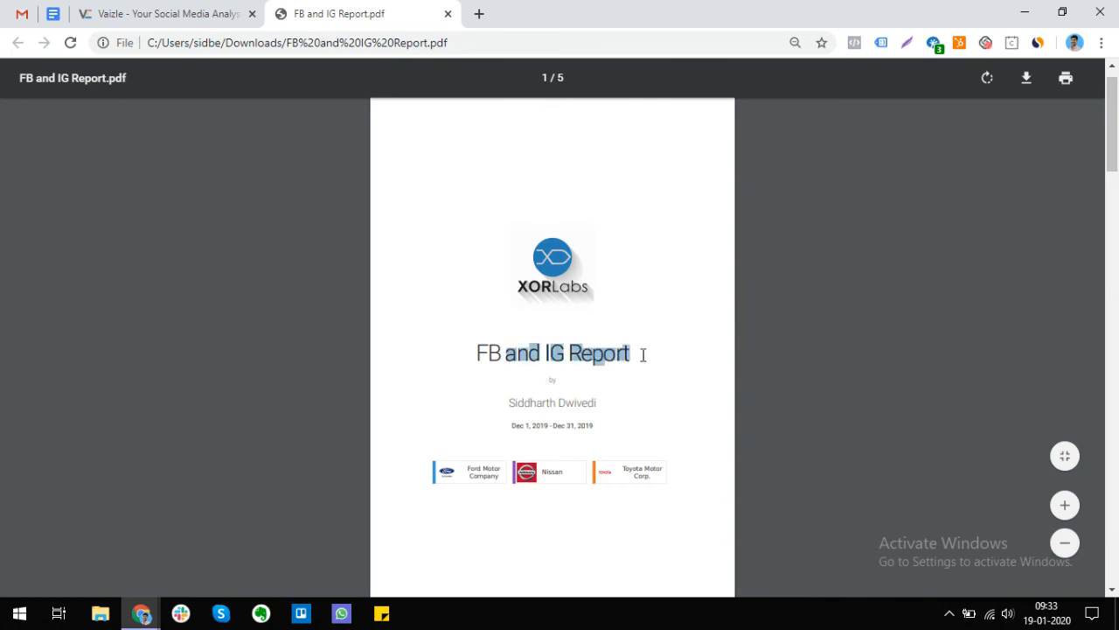
pyautogui.click(698, 363)
pyautogui.scroll(-5, 697, 364)
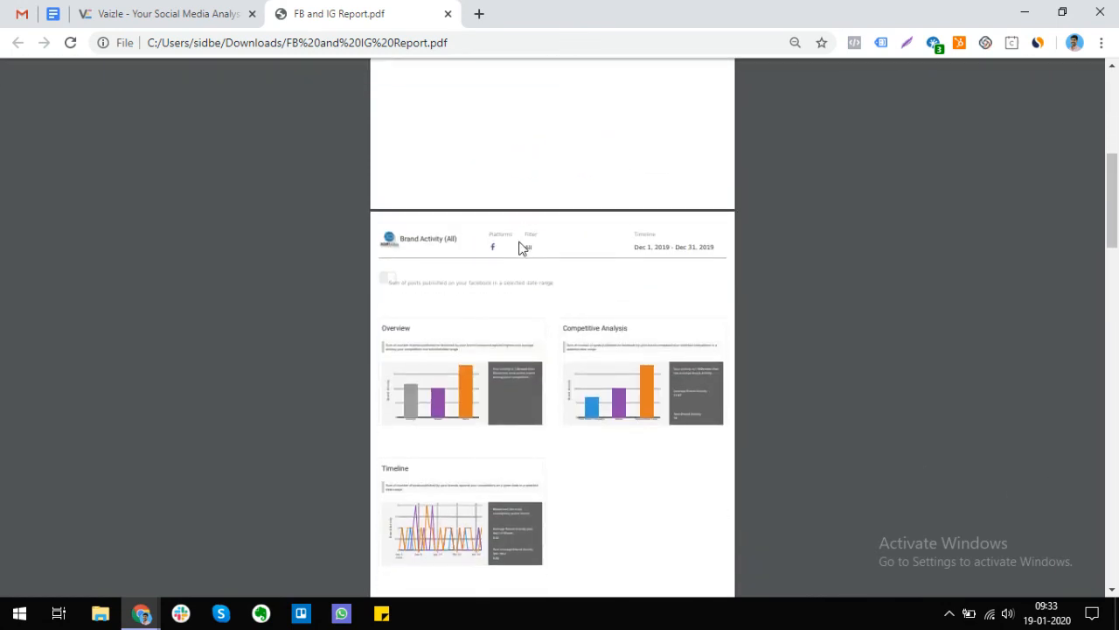
pyautogui.scroll(-3, 519, 245)
pyautogui.scroll(-4, 519, 245)
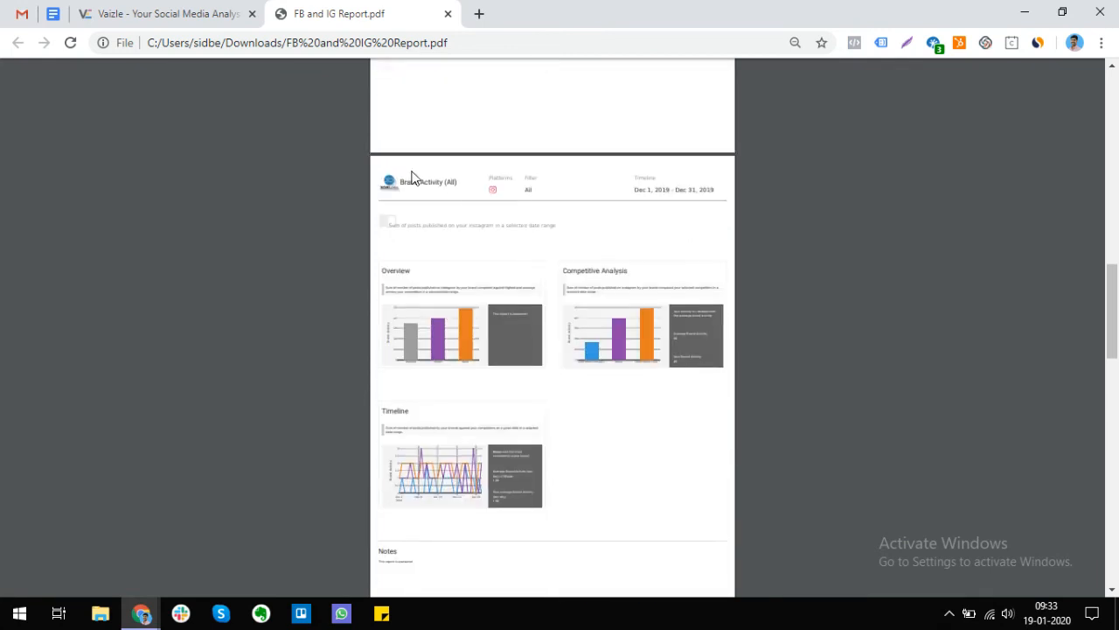
pyautogui.scroll(-3, 483, 227)
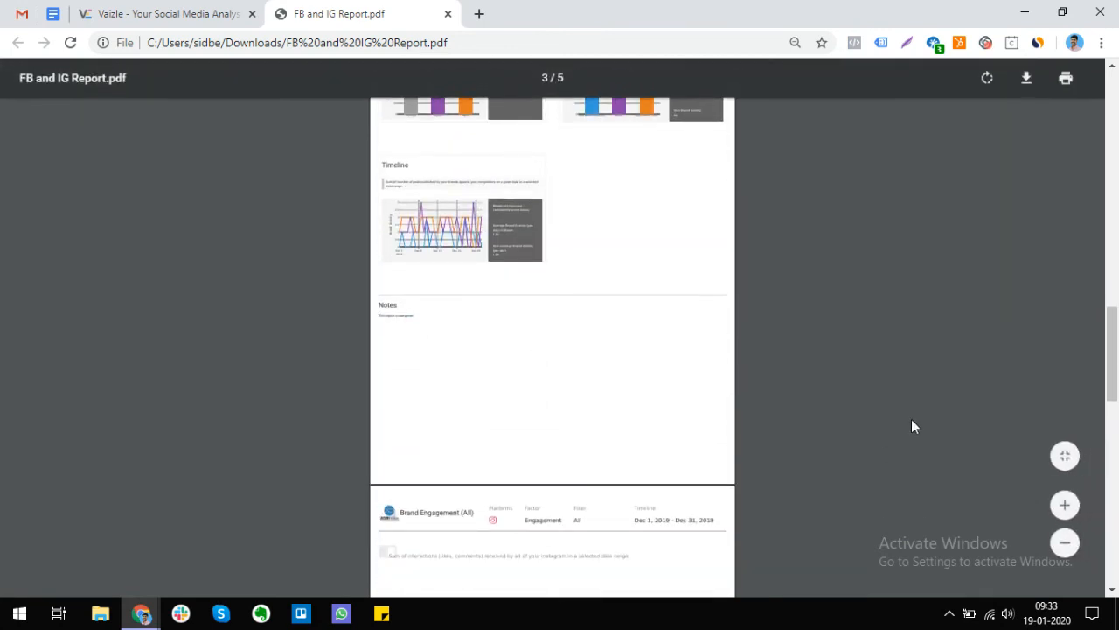
# Examine the Instagram notes and Overview insight at a larger zoom, plus the Brand Engagement and Metrics Overview pages of the PDF.
pyautogui.click(1065, 504)
pyautogui.click(1065, 505)
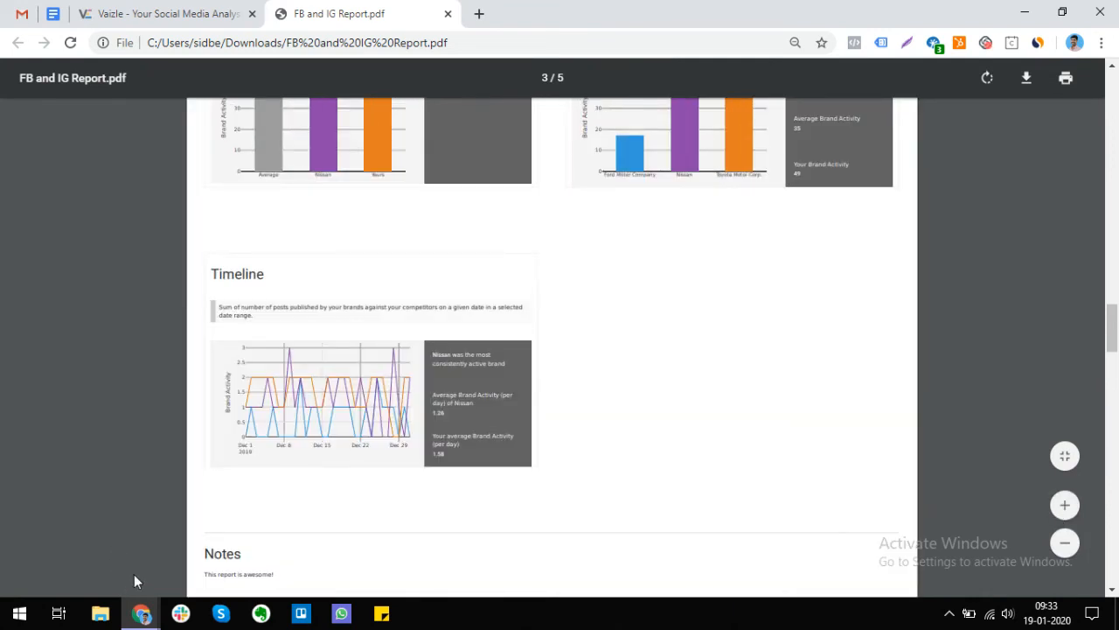
pyautogui.scroll(3, 341, 499)
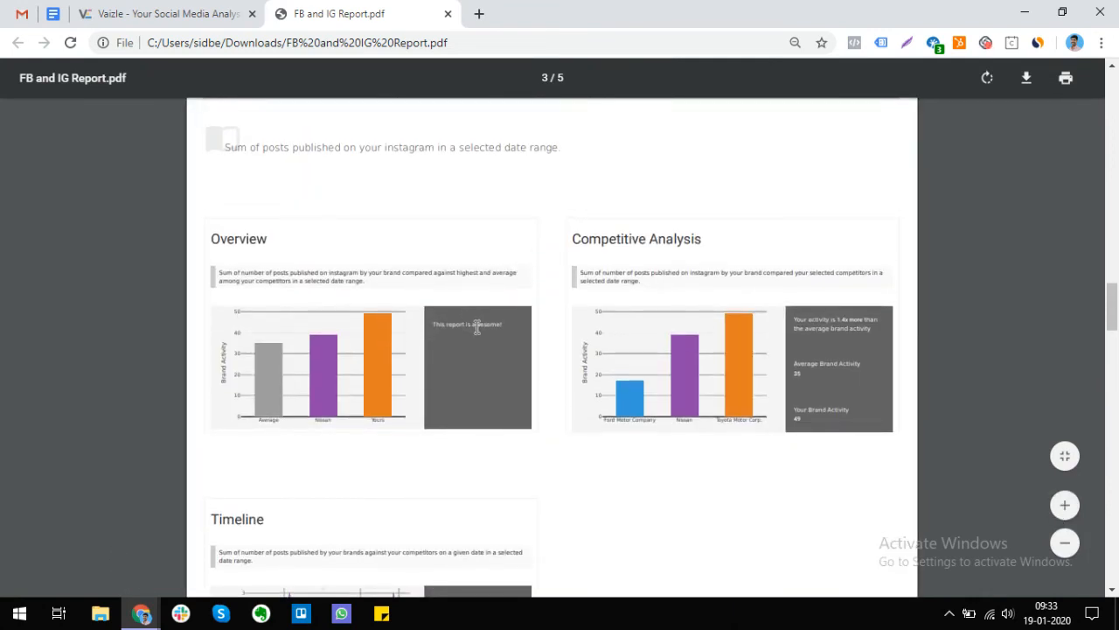
pyautogui.scroll(-5, 476, 327)
pyautogui.scroll(-6, 477, 327)
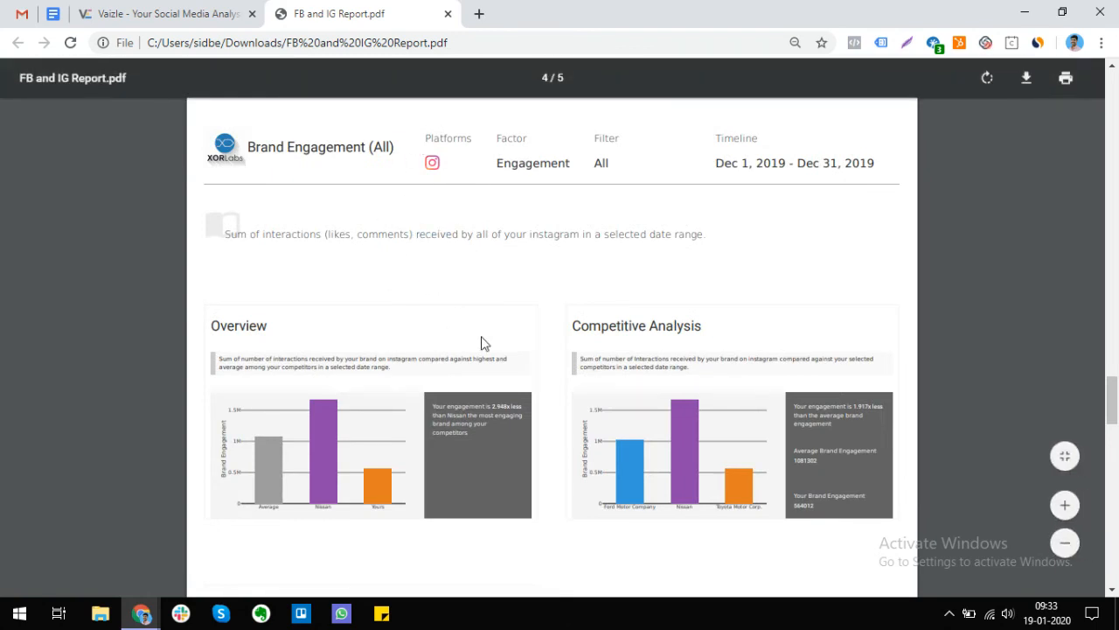
pyautogui.scroll(-8, 484, 343)
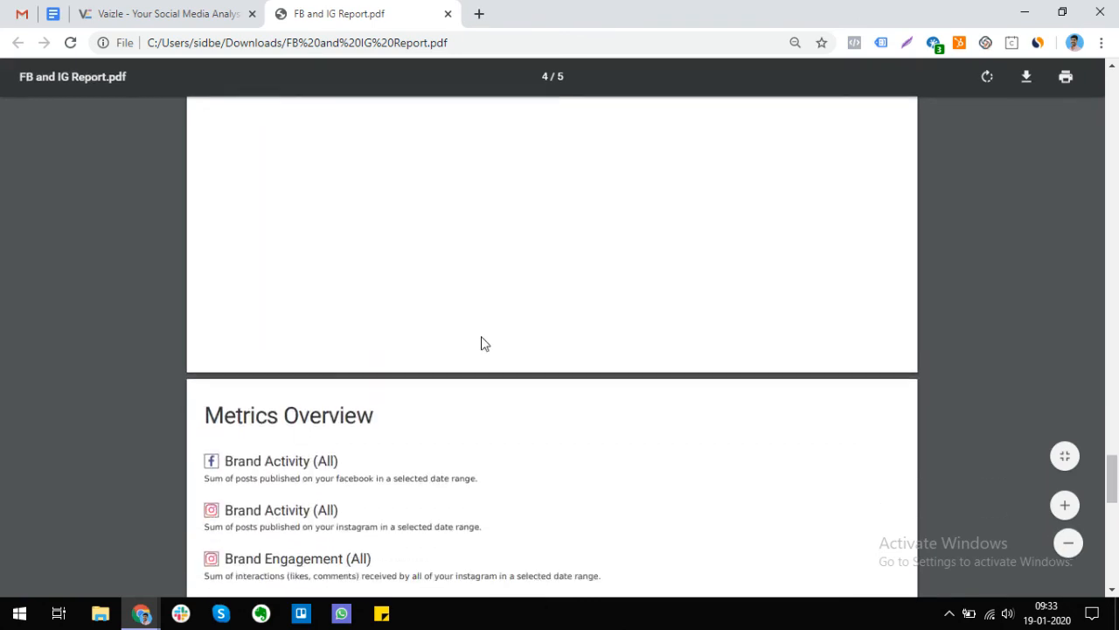
pyautogui.scroll(-2, 483, 343)
pyautogui.scroll(20, 483, 343)
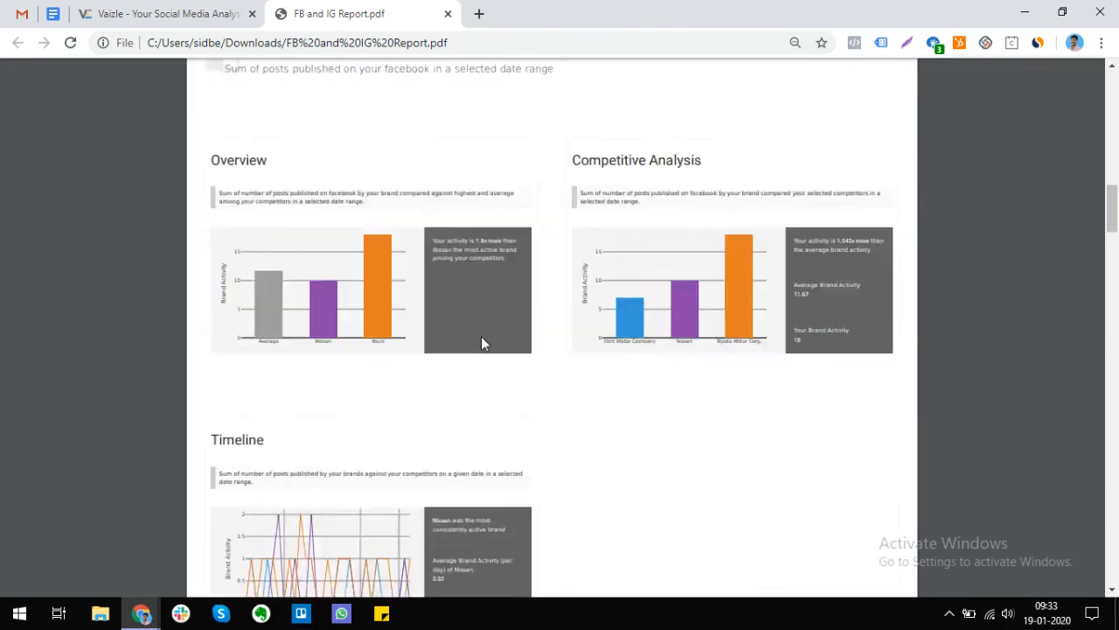
pyautogui.scroll(10, 481, 343)
# Return to Vaizle's reports list, view a duplicate of FB and IG Report in the builder, and go back to the list.
pyautogui.click(166, 14)
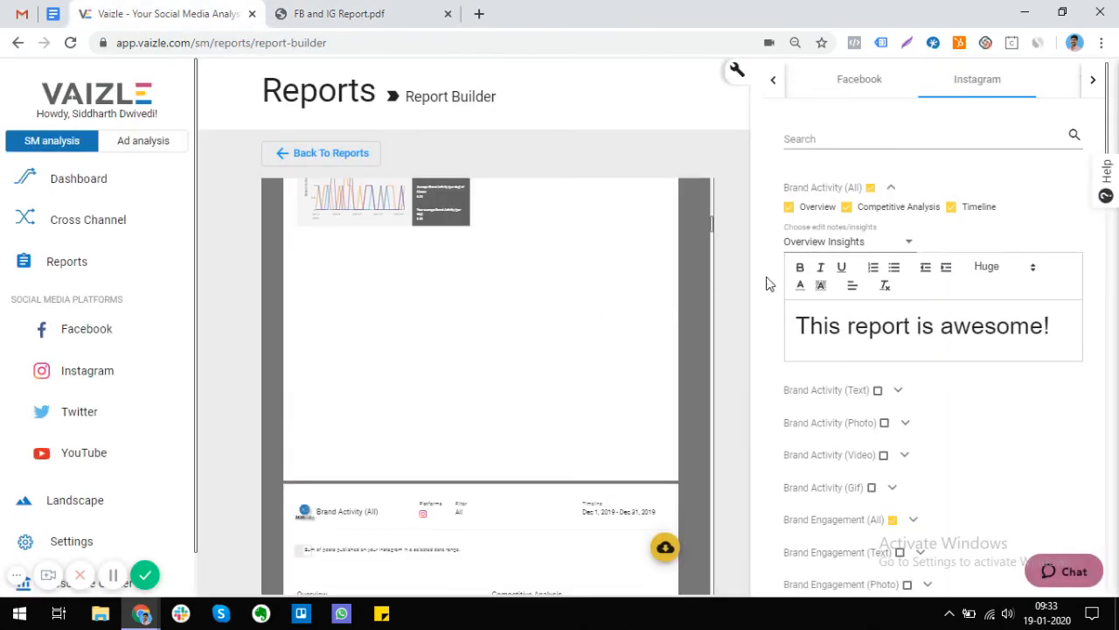
pyautogui.click(369, 157)
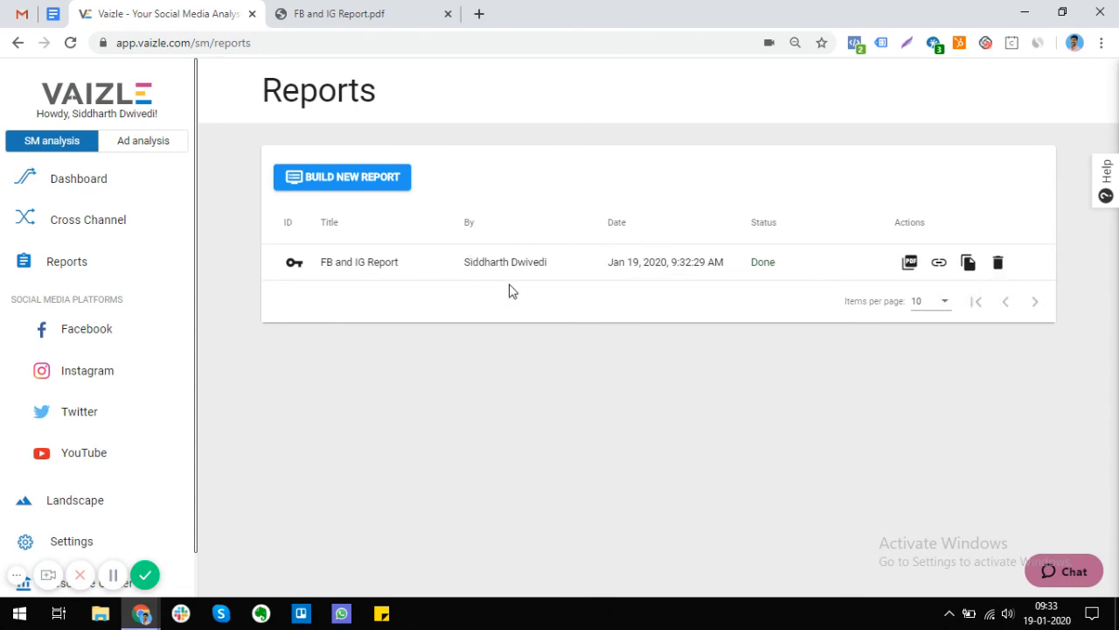
pyautogui.click(969, 264)
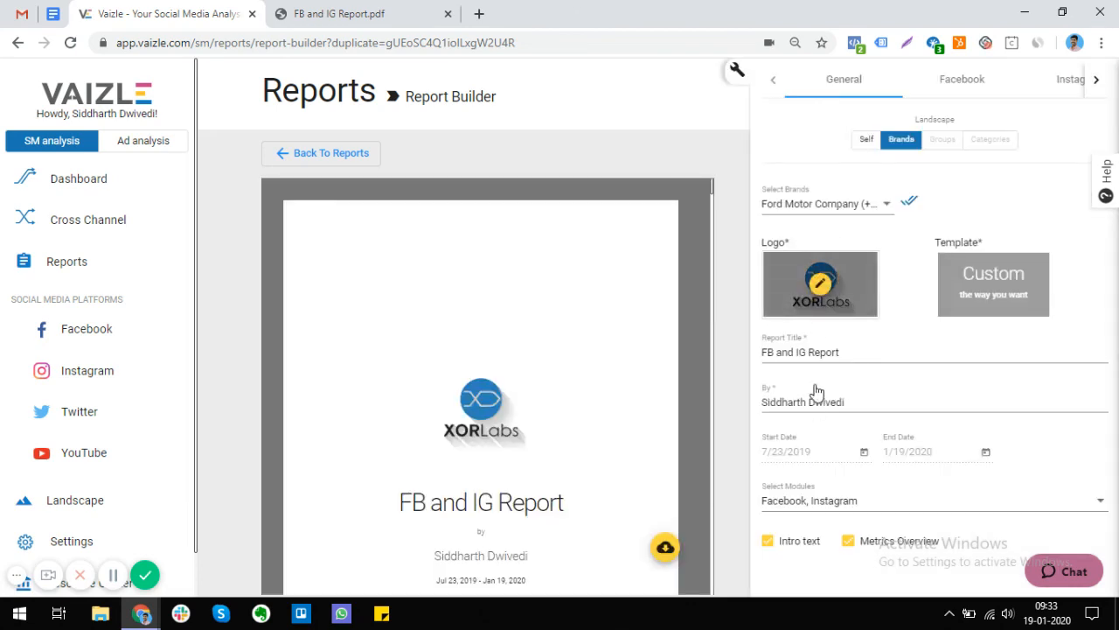
pyautogui.click(328, 159)
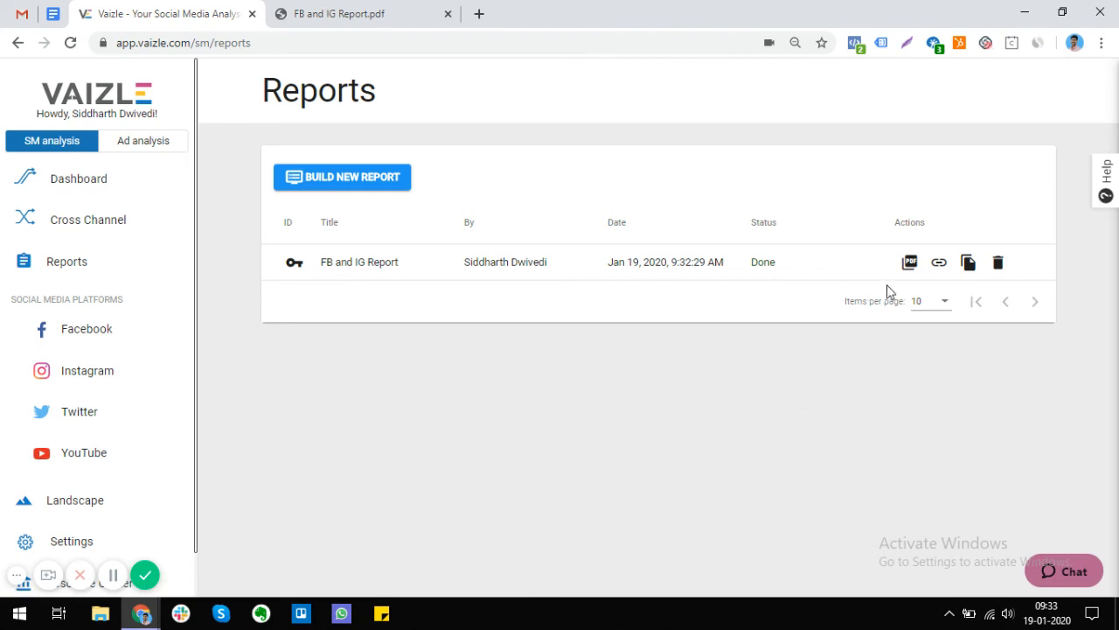
# Close the PDF of the report and copy the live link of FB and IG Report from the reports list.
pyautogui.click(437, 19)
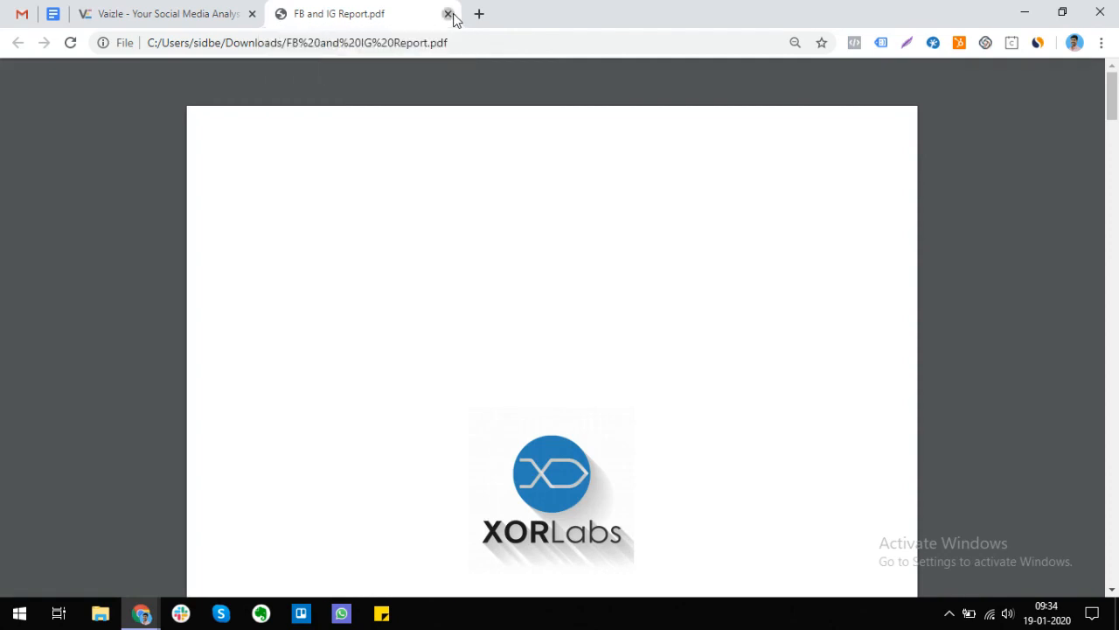
pyautogui.click(450, 14)
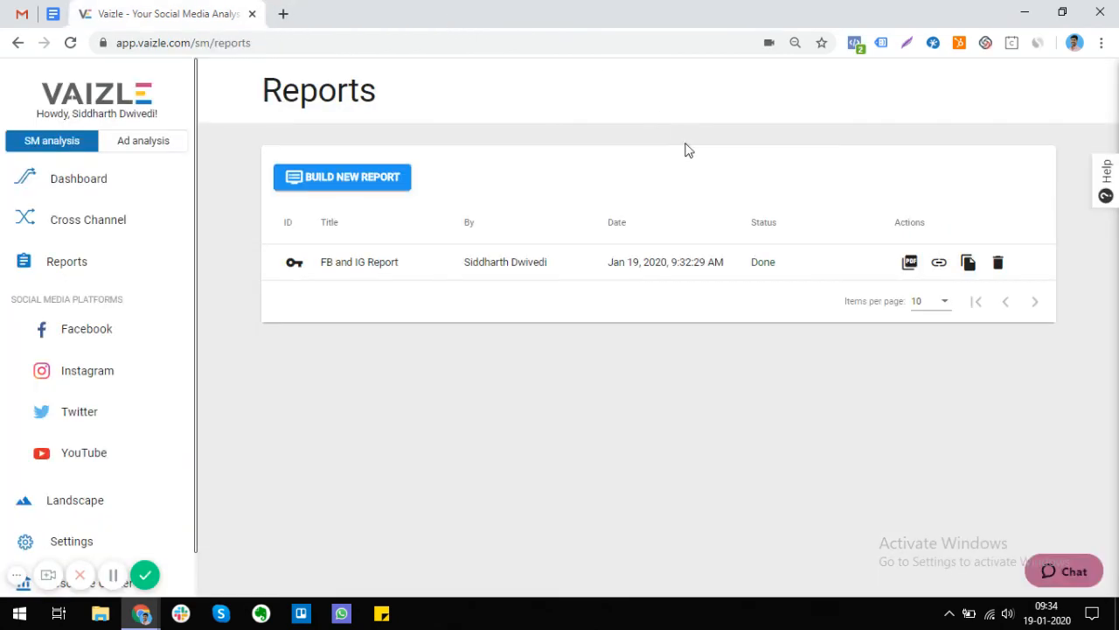
pyautogui.click(940, 270)
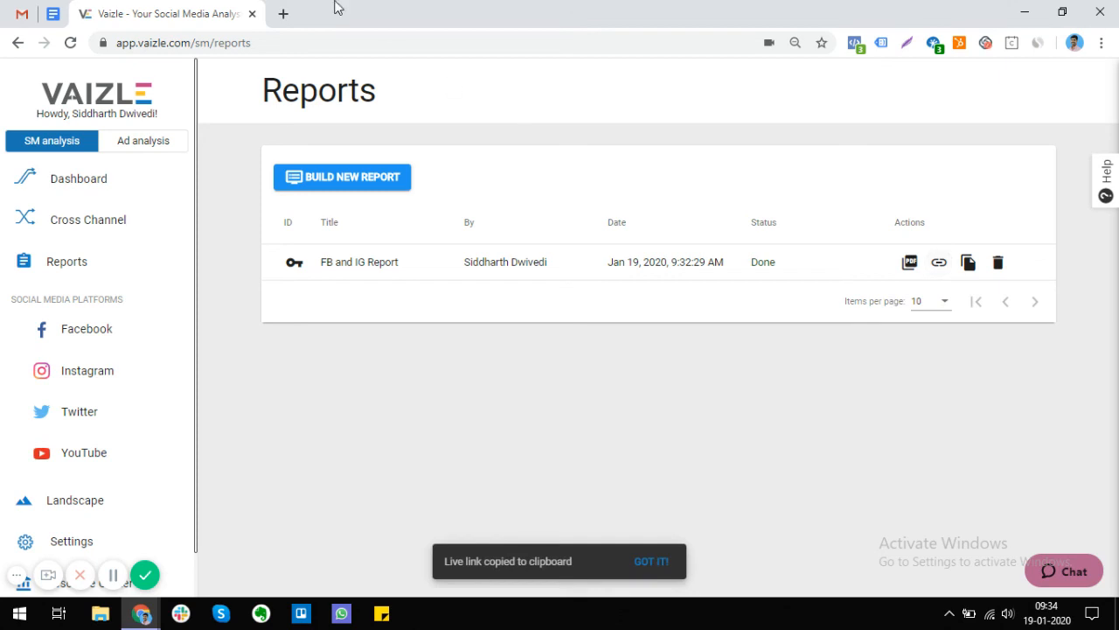
# Open the copied live link of FB and IG Report in a new browser tab.
pyautogui.click(283, 13)
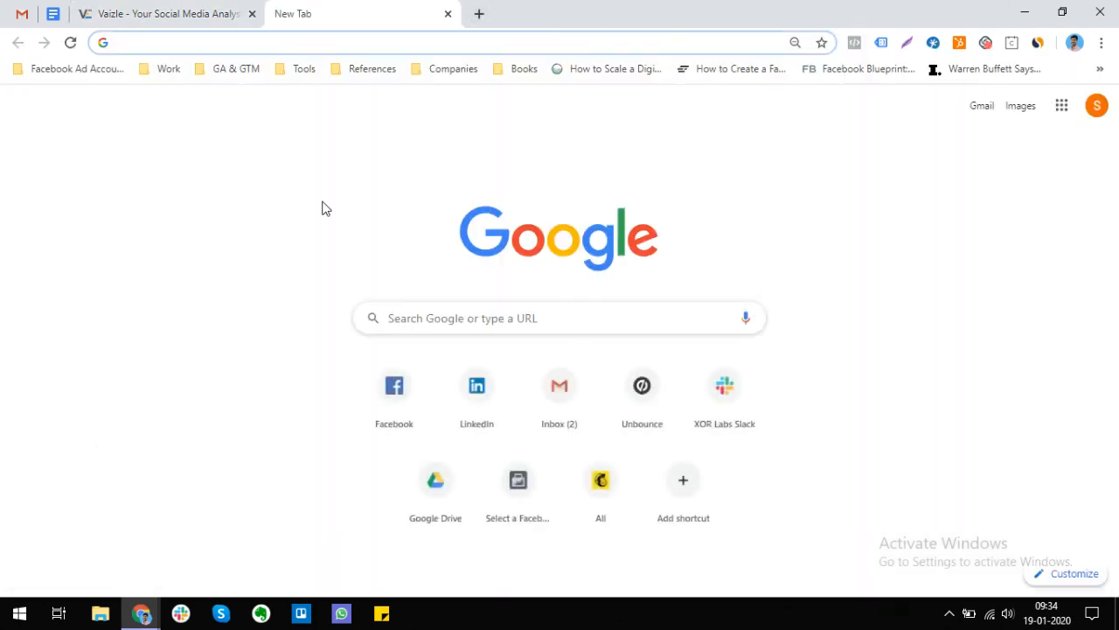
pyautogui.hotkey('ctrl', 'v')
pyautogui.press('Return')
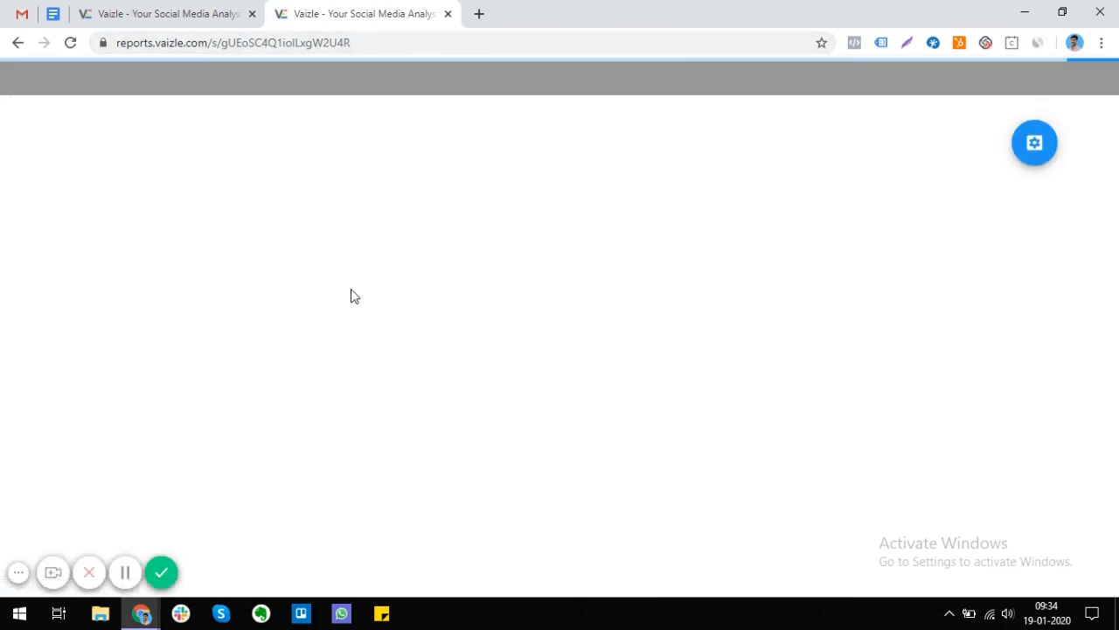
# Review the live report's cover, Facebook and Instagram Brand Activity (All), Notes and Brand Engagement (All) sections, and close the report.
pyautogui.scroll(-5, 725, 382)
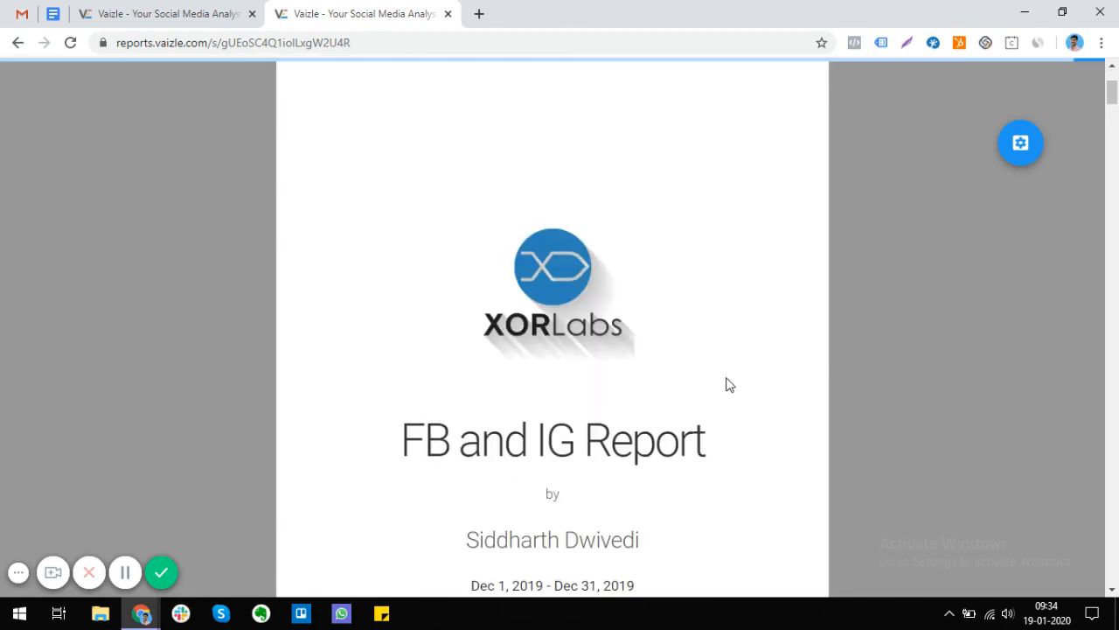
pyautogui.scroll(-8, 726, 383)
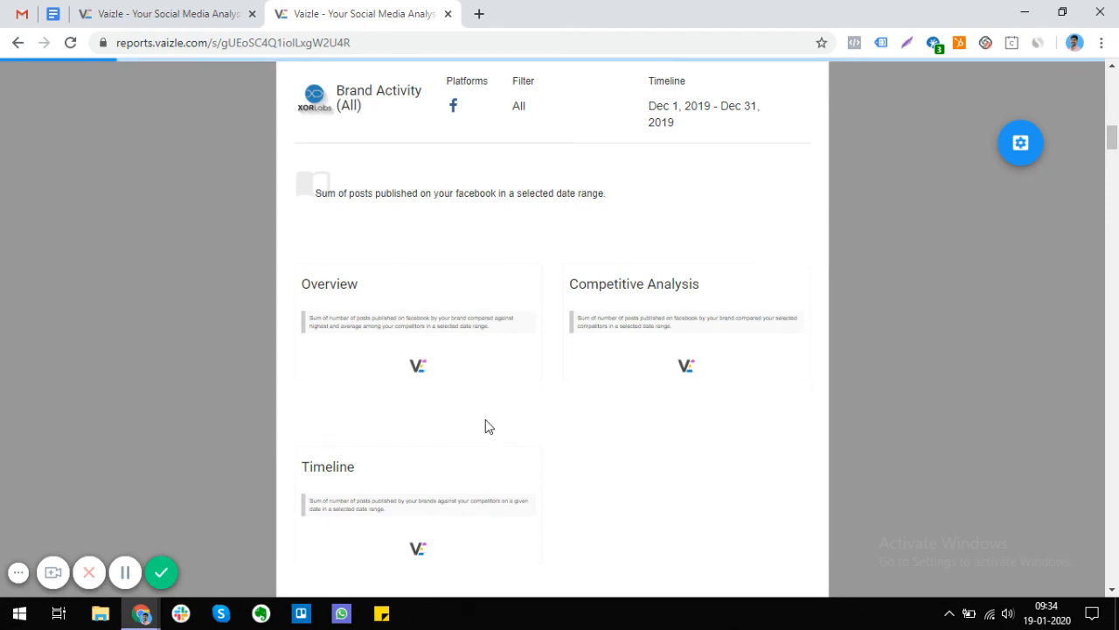
pyautogui.moveTo(663, 107); pyautogui.dragTo(682, 123)
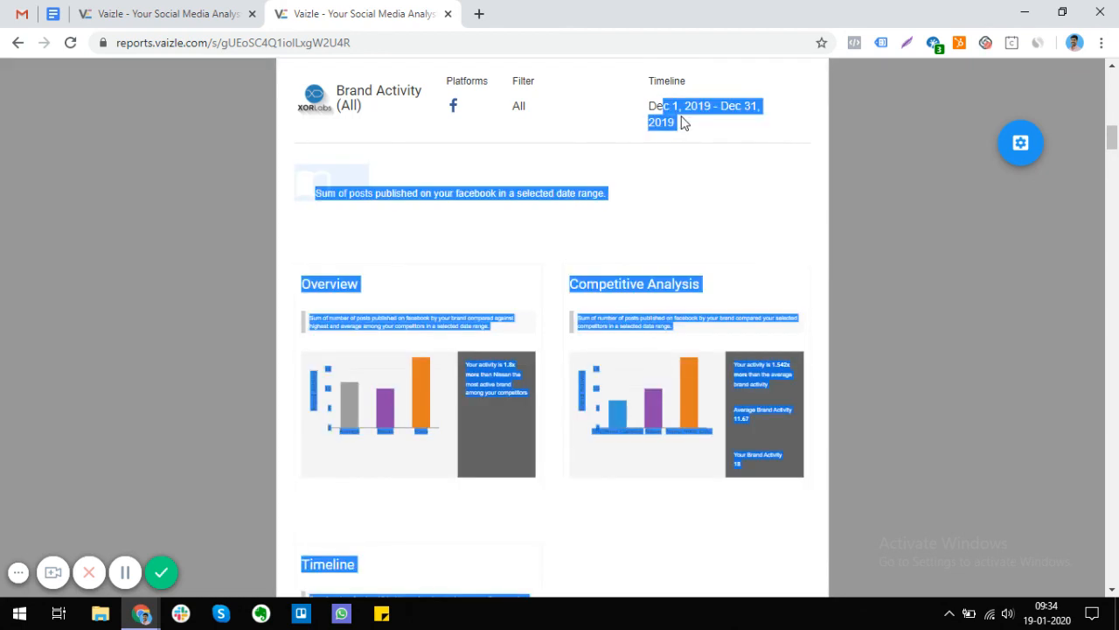
pyautogui.click(835, 268)
pyautogui.scroll(-5, 835, 267)
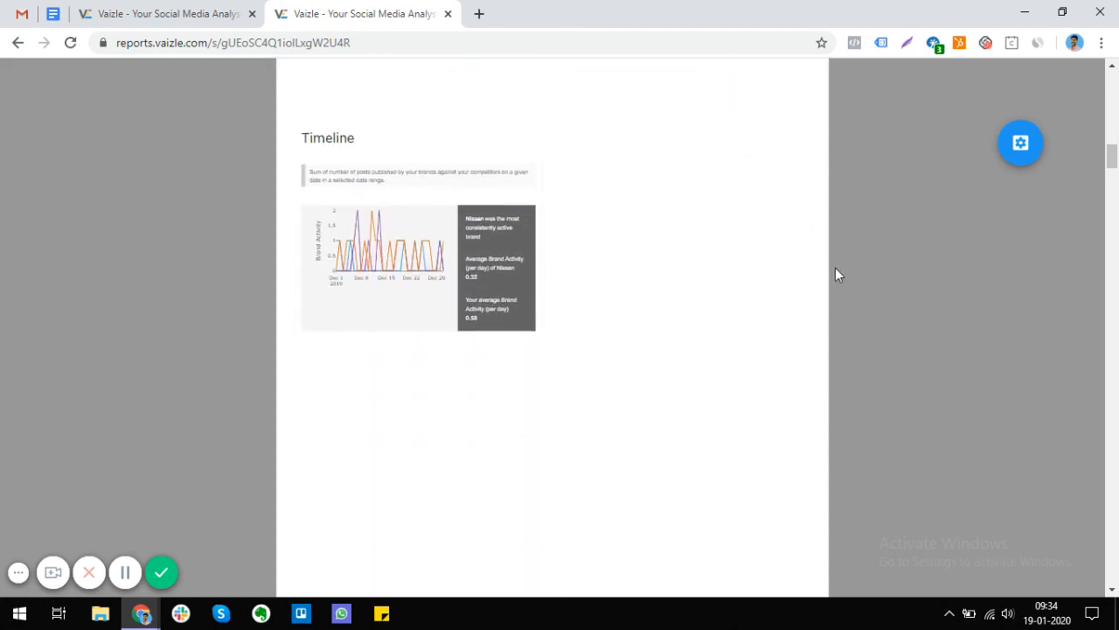
pyautogui.scroll(-10, 835, 268)
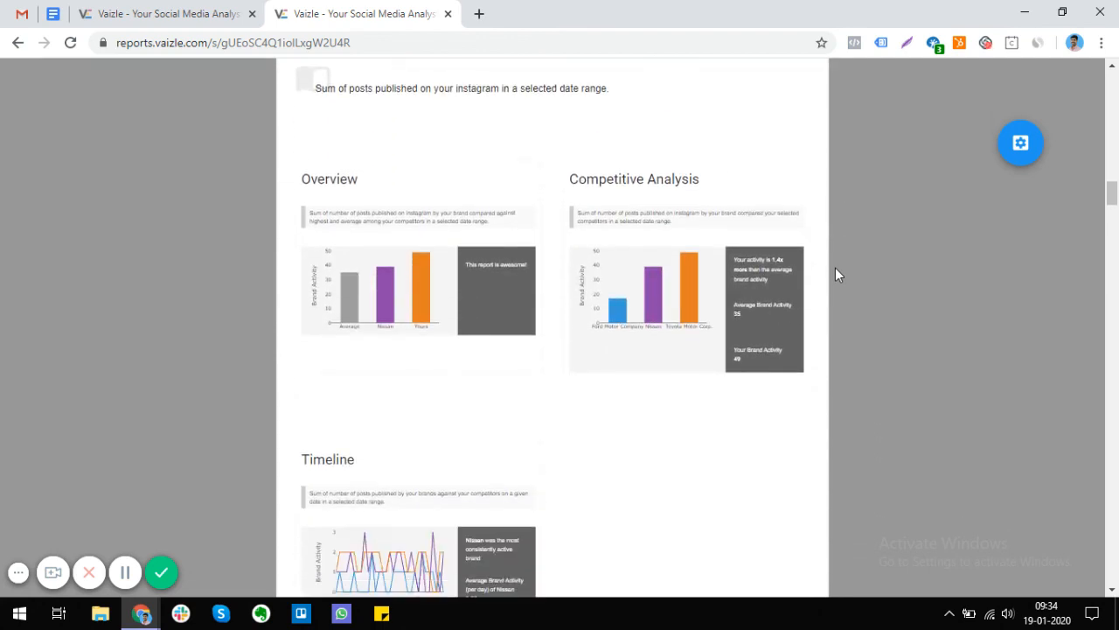
pyautogui.scroll(-7, 836, 274)
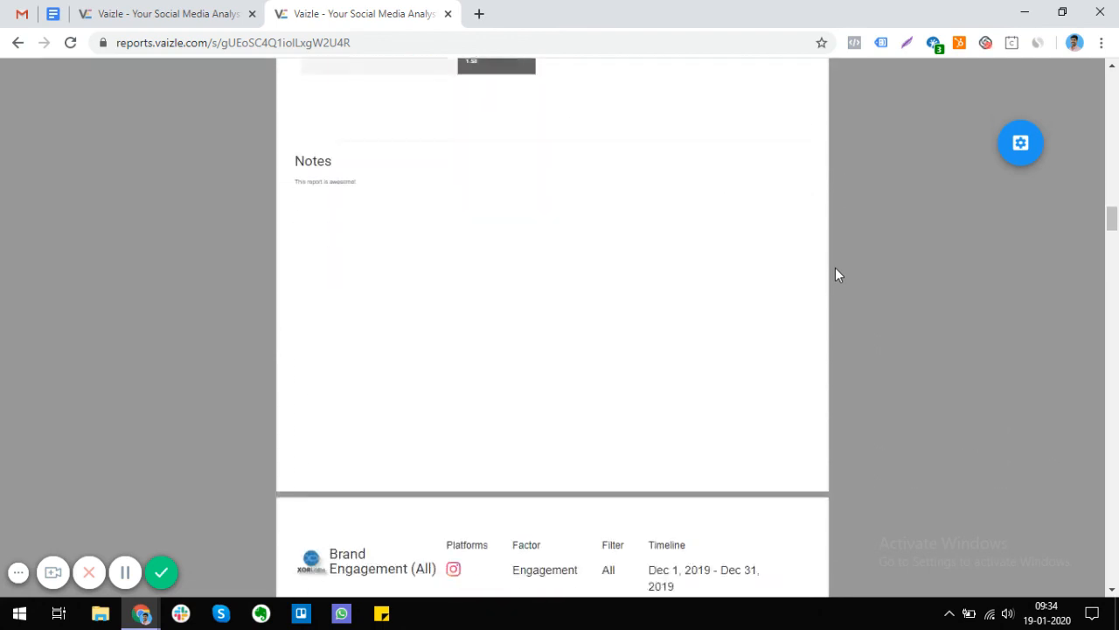
pyautogui.scroll(-7, 836, 275)
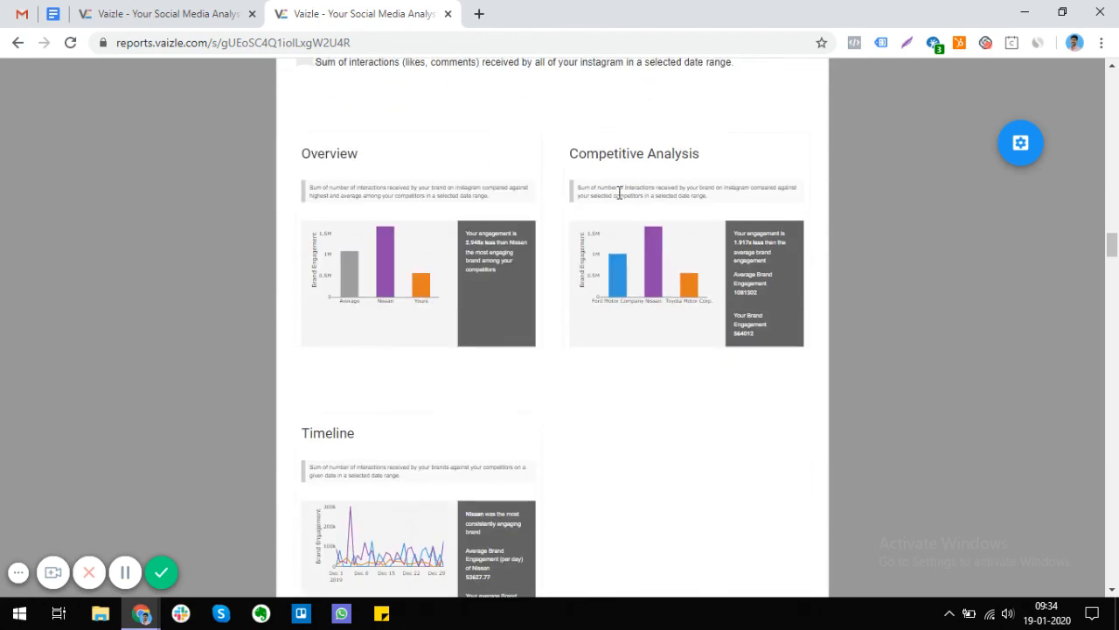
pyautogui.click(448, 15)
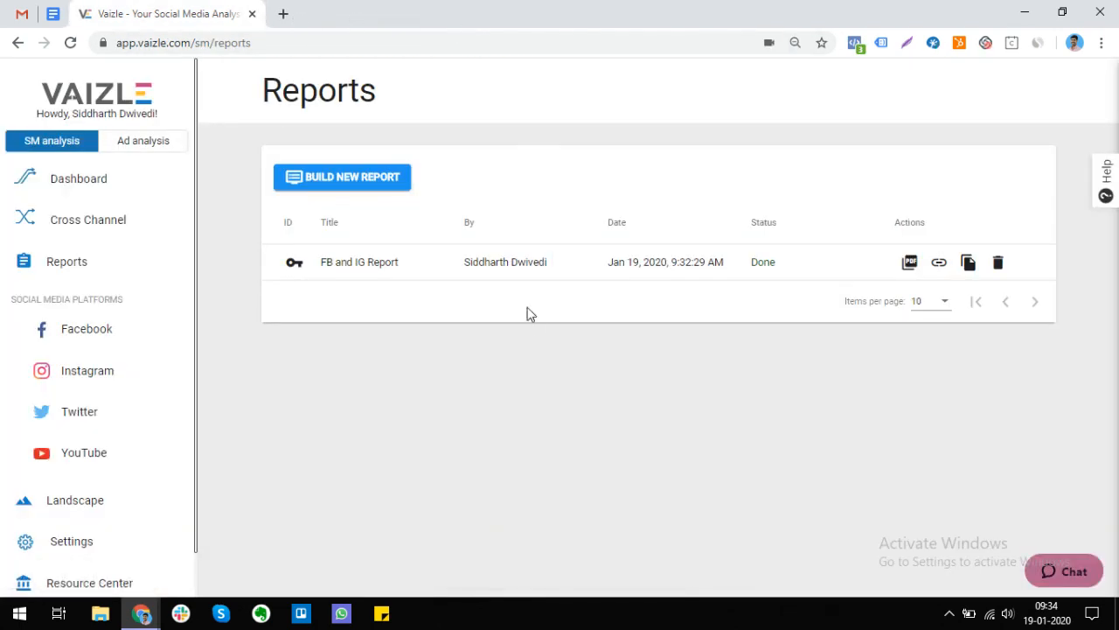
# Copy the PDF link of FB and IG Report, download the file through it in a new tab, and return to the reports list.
pyautogui.click(912, 267)
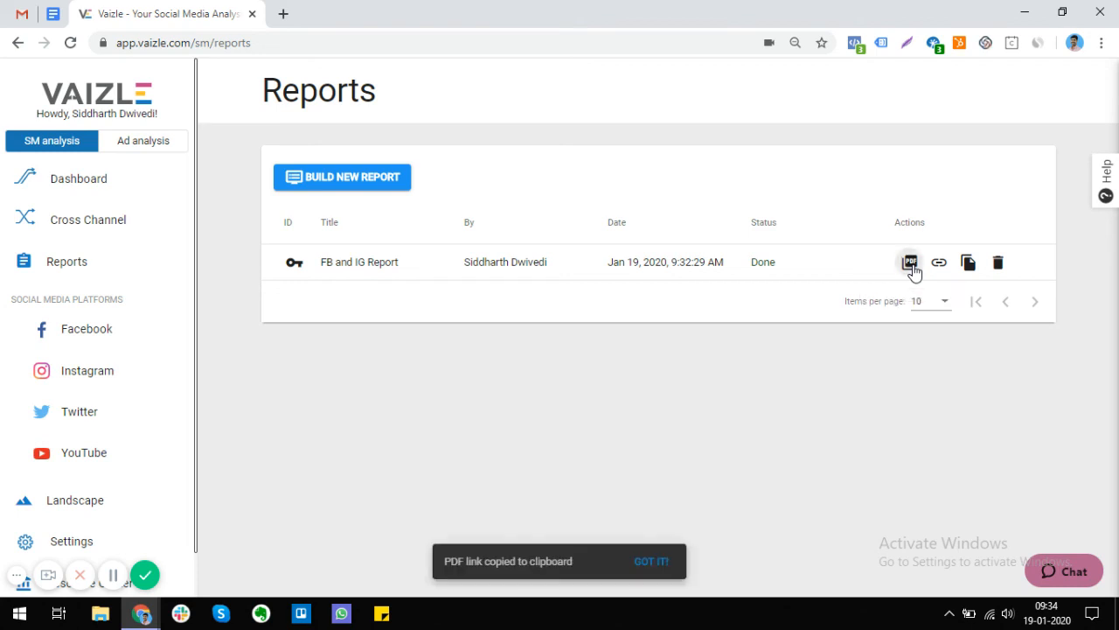
pyautogui.click(284, 14)
pyautogui.hotkey('ctrl', 'v')
pyautogui.press('Return')
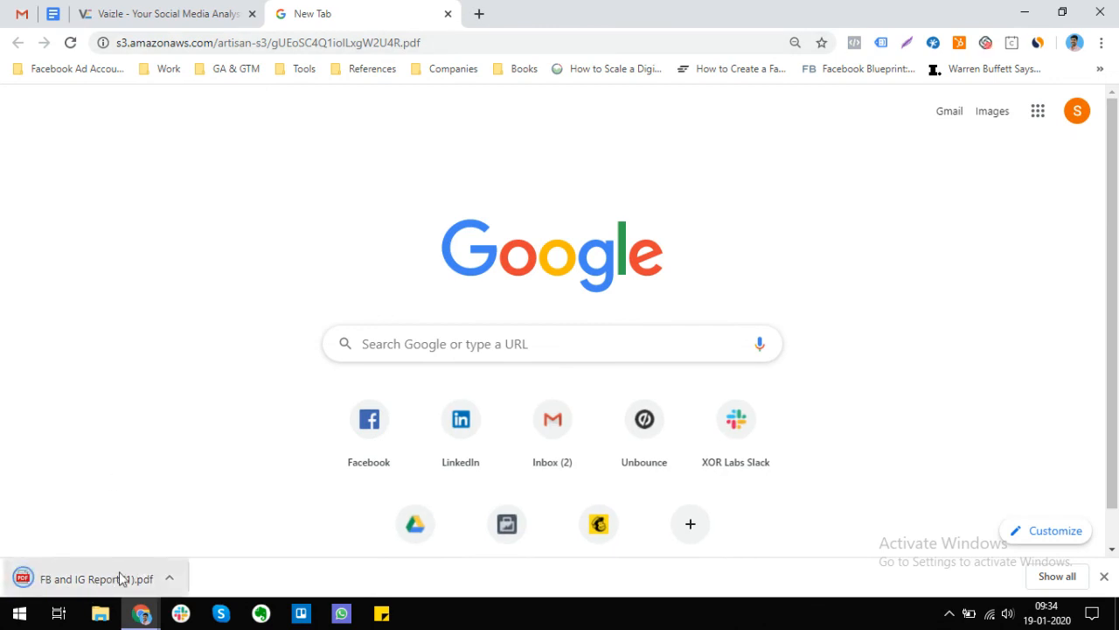
pyautogui.click(447, 13)
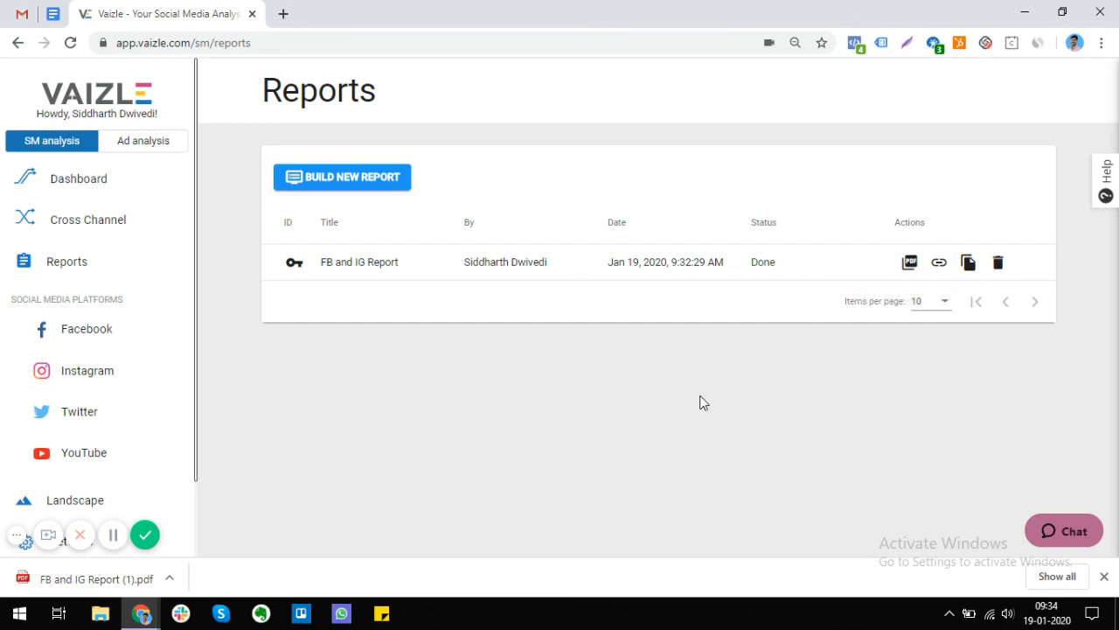
pyautogui.click(1104, 578)
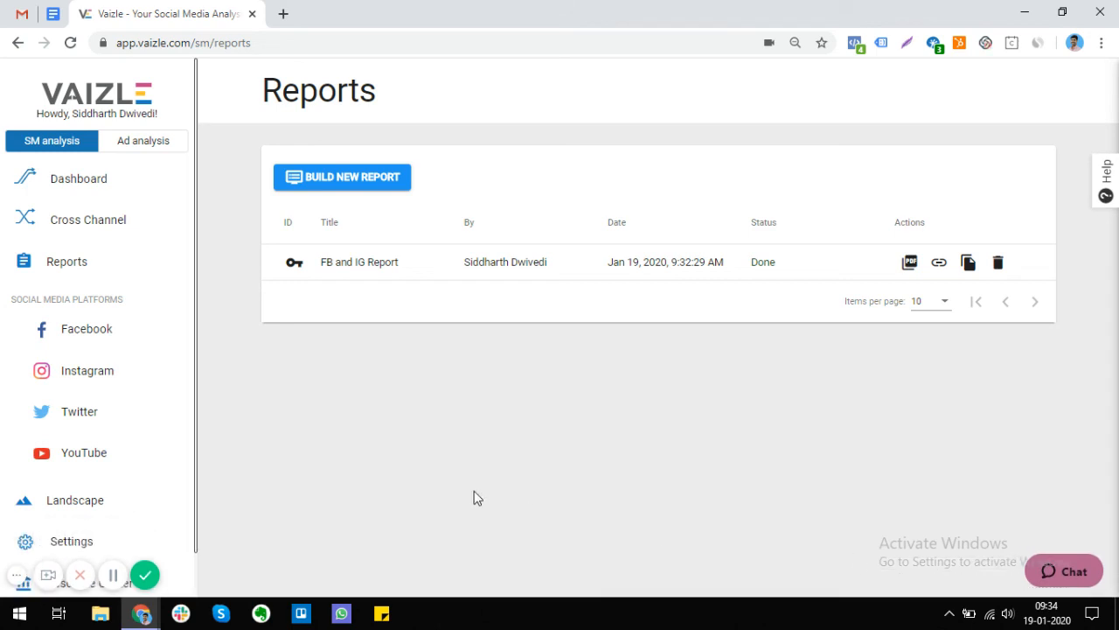